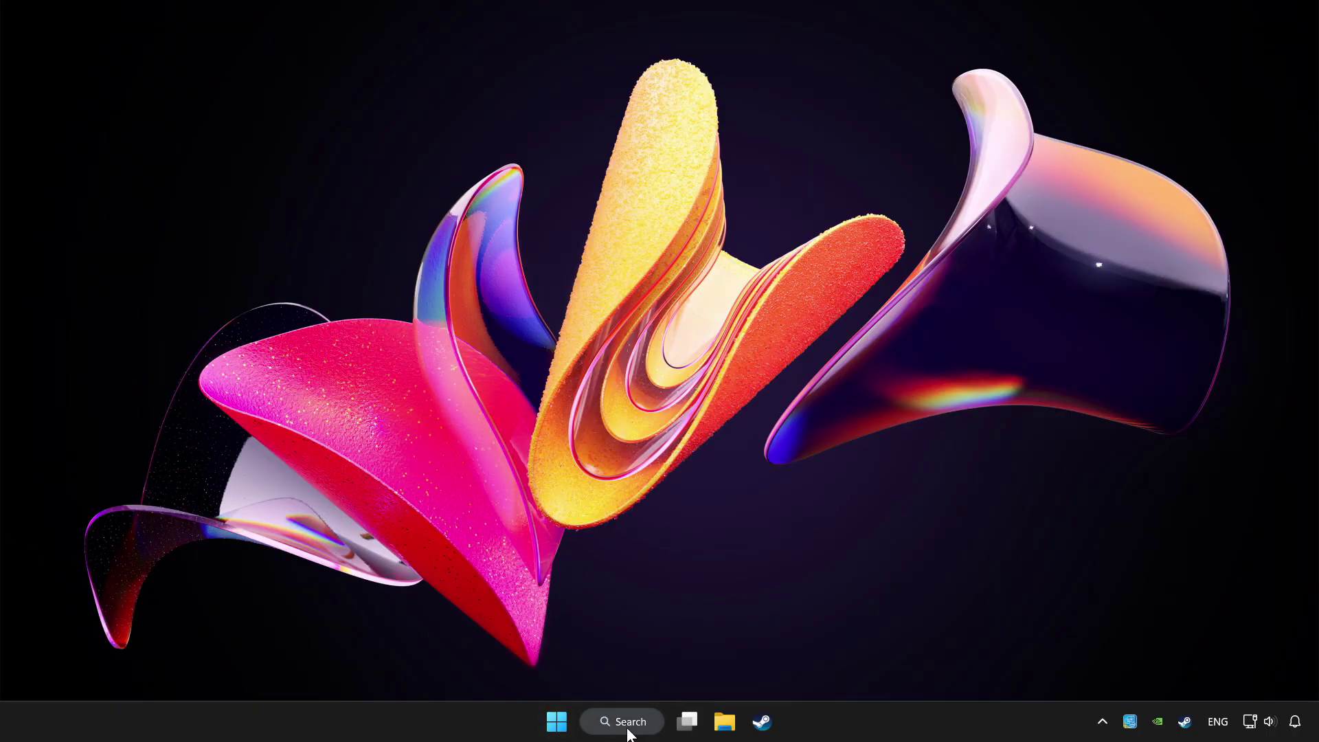
Search Windows for 'device manager', correcting a typo in the query.
{"action": "left_click", "coordinate": [623, 722]}
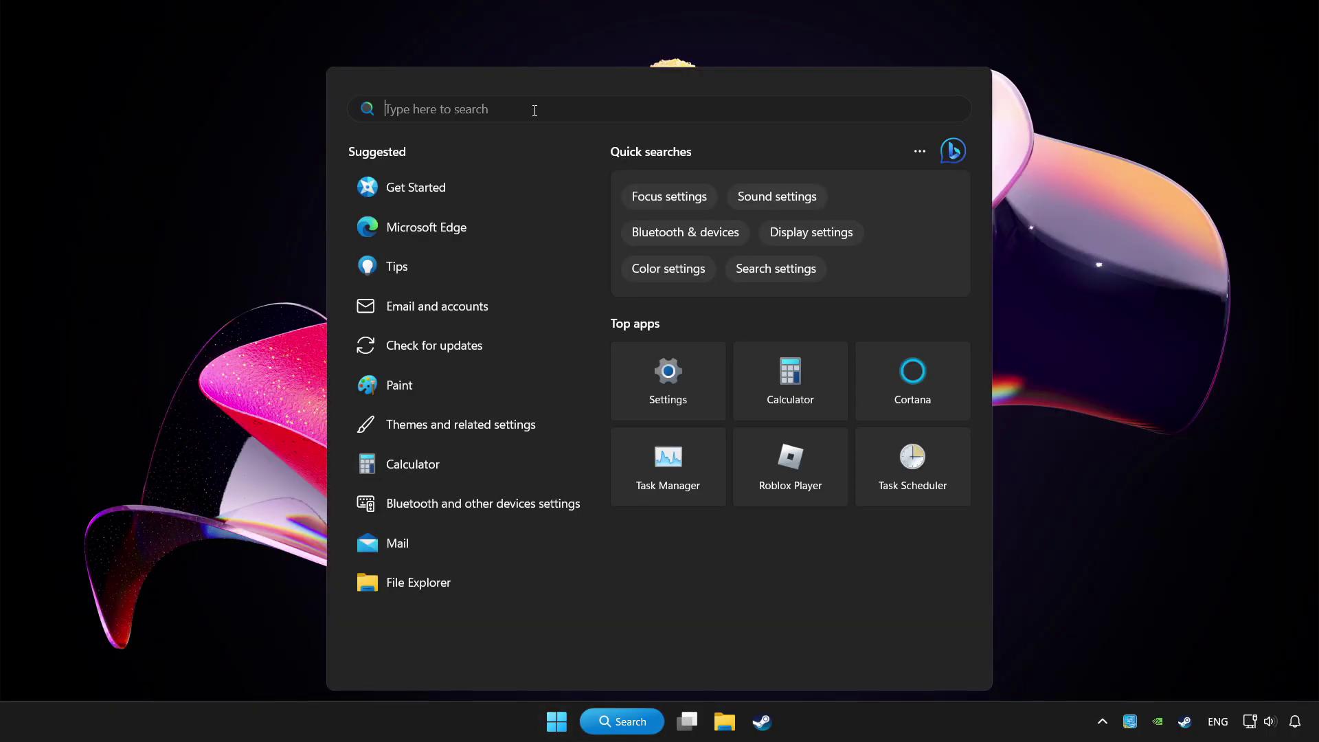
{"action": "type", "text": "device manager"}
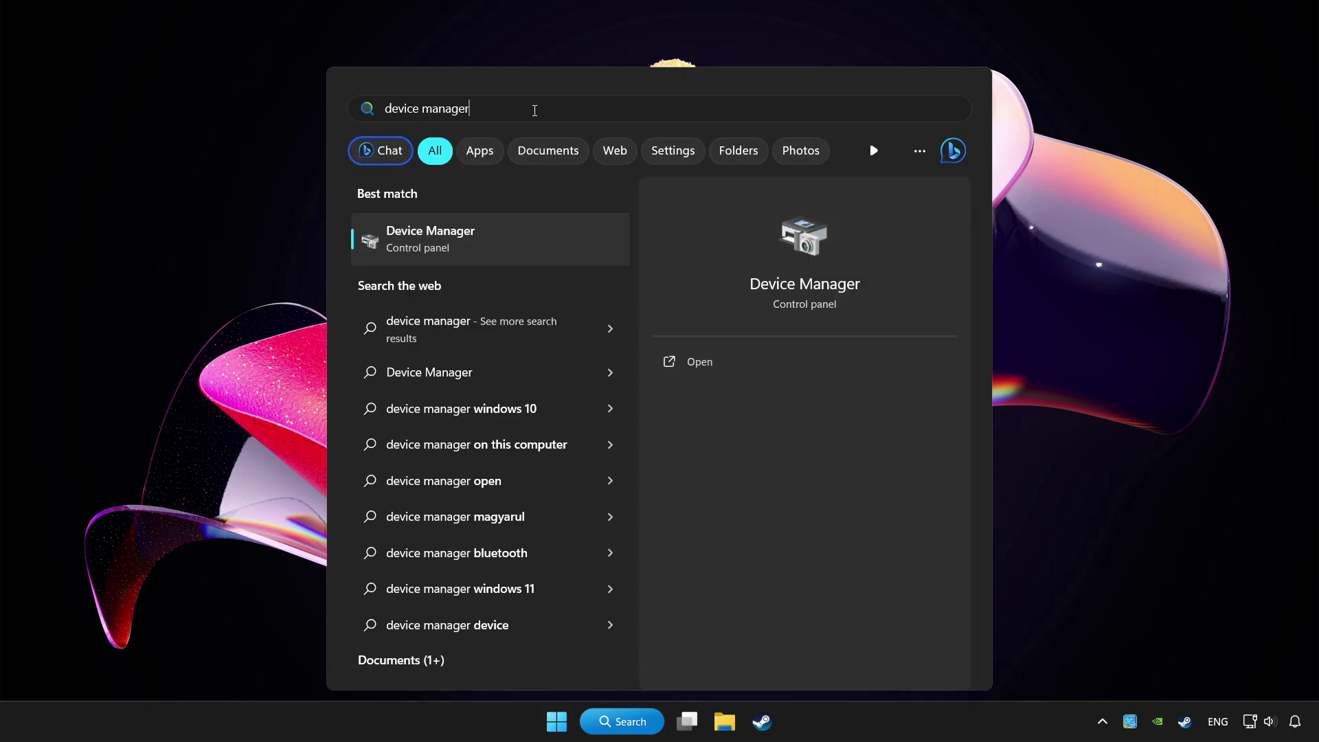
Open Device Manager and select Xbox 360 Controller for Windows under Xbox 360 Peripherals.
{"action": "left_click", "coordinate": [545, 236]}
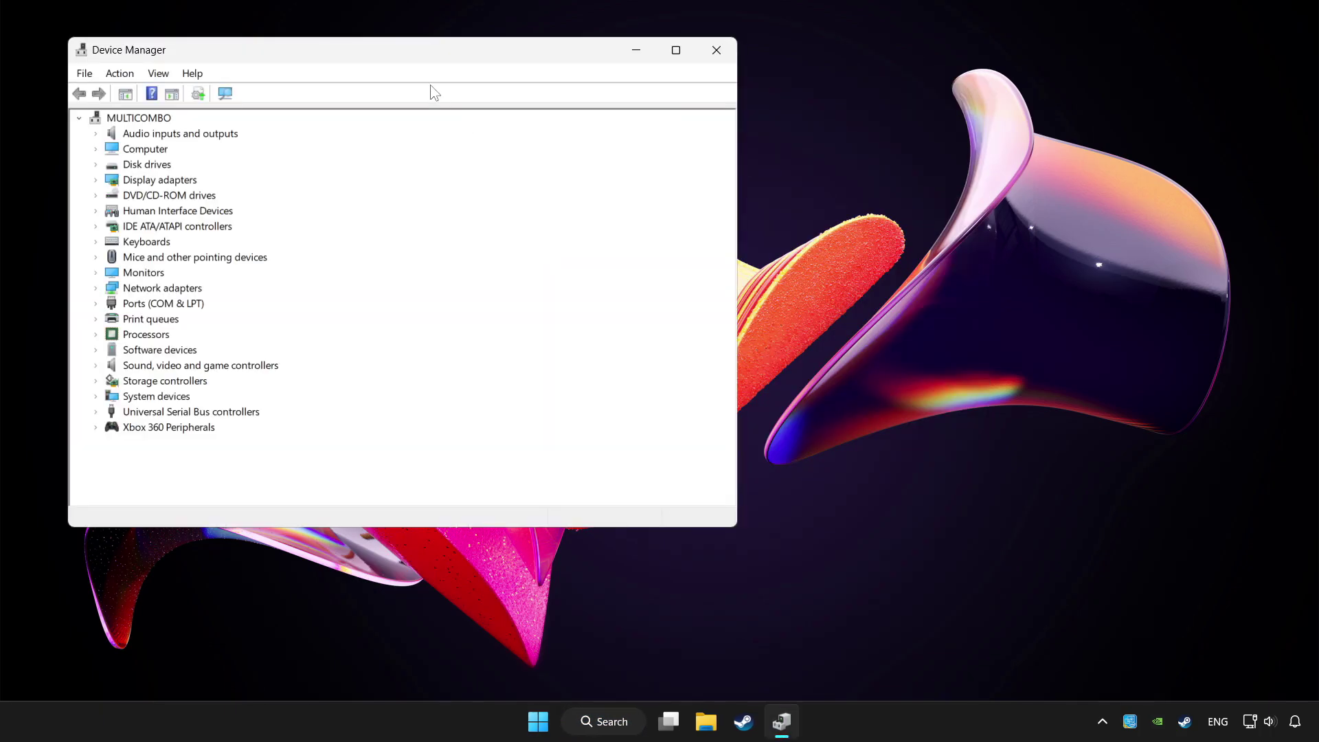
{"action": "left_click_drag", "start_coordinate": [389, 48], "coordinate": [619, 120]}
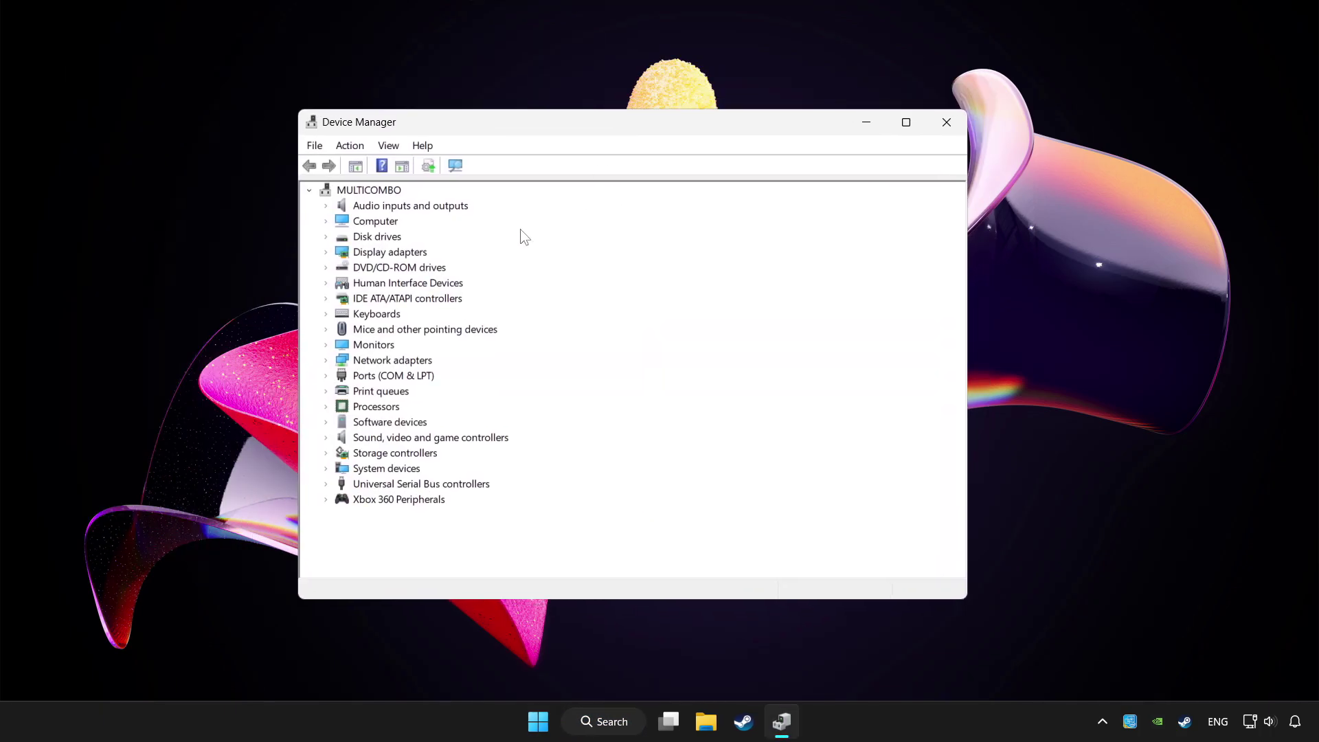
{"action": "left_click", "coordinate": [386, 499]}
{"action": "left_click", "coordinate": [326, 500]}
{"action": "left_click", "coordinate": [386, 515]}
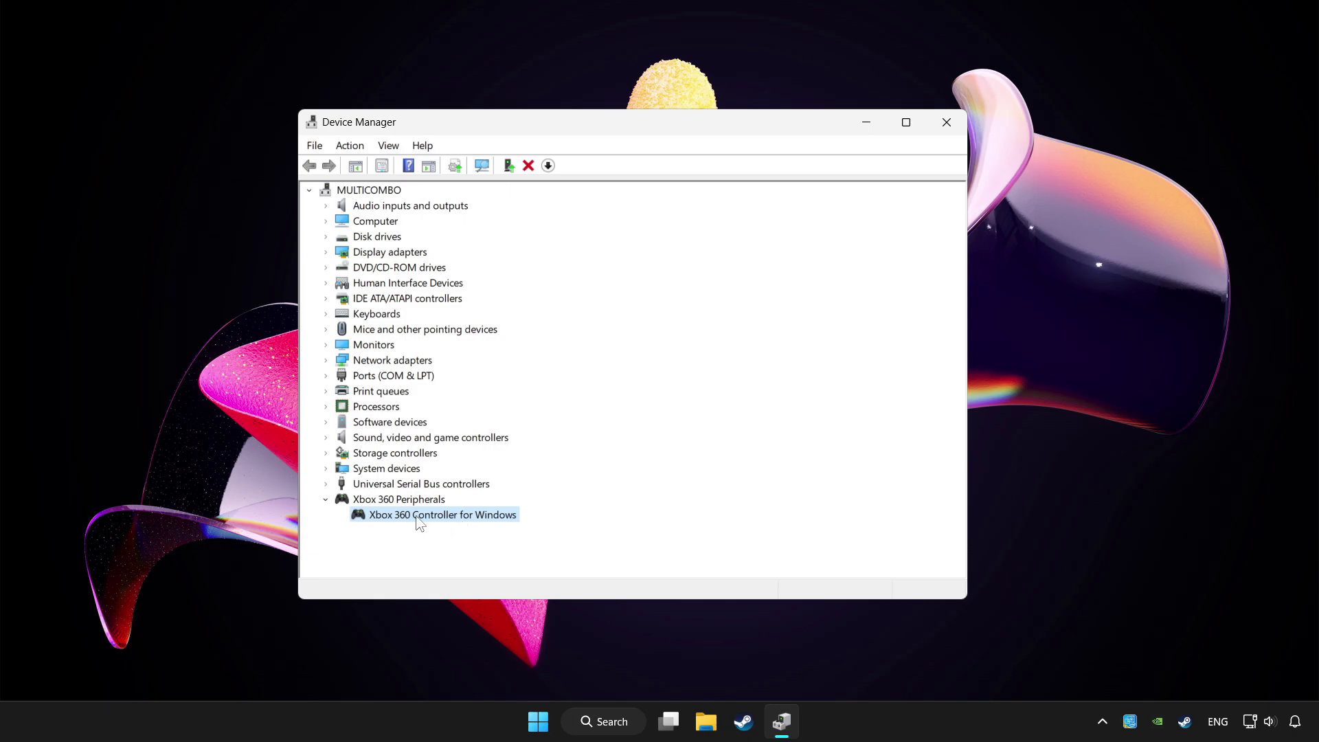
Search automatically for an updated Xbox 360 controller driver.
{"action": "right_click", "coordinate": [436, 515]}
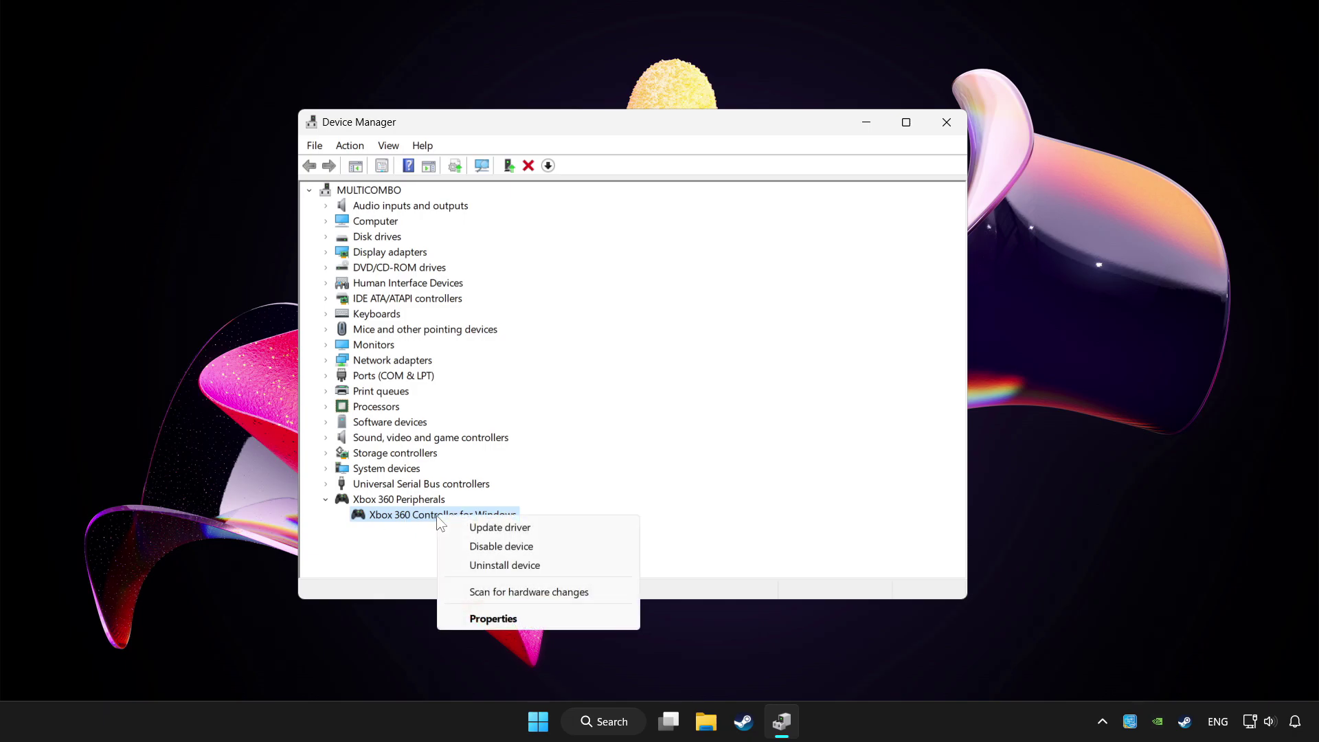
{"action": "left_click", "coordinate": [515, 528]}
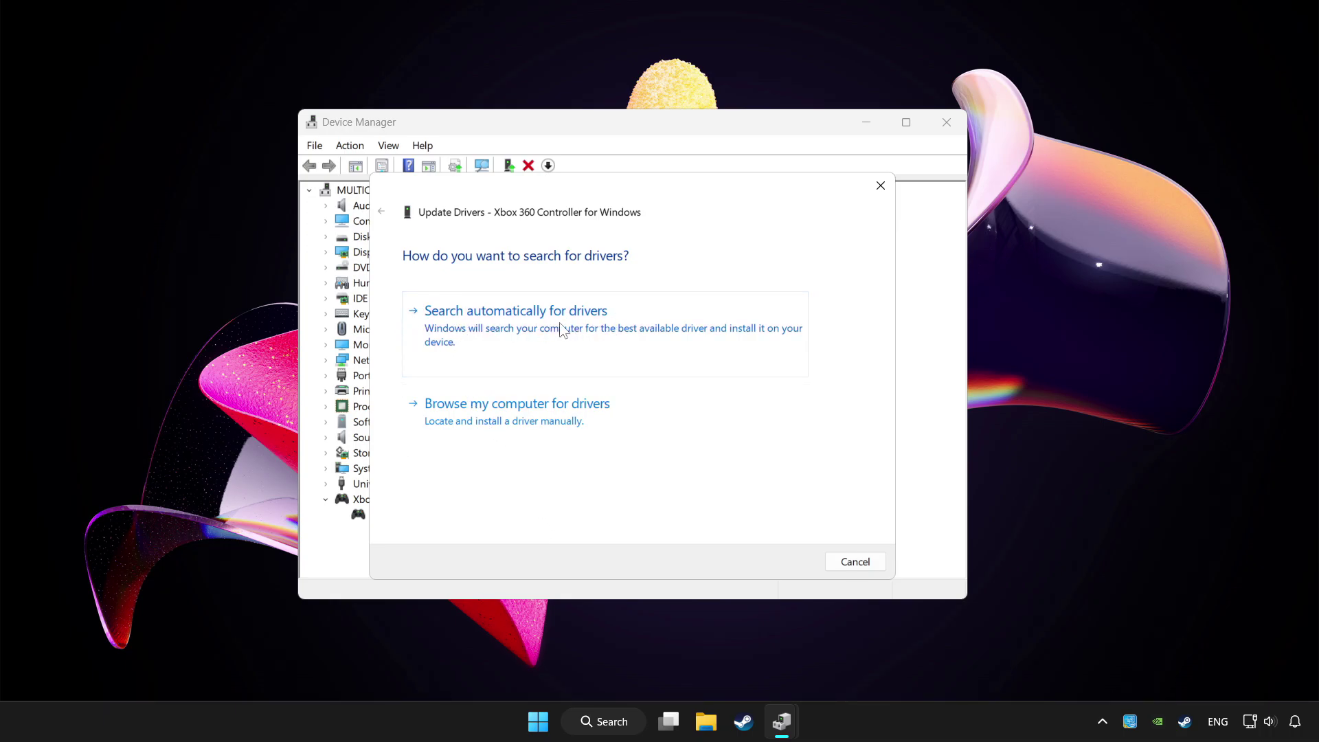
{"action": "left_click", "coordinate": [564, 330]}
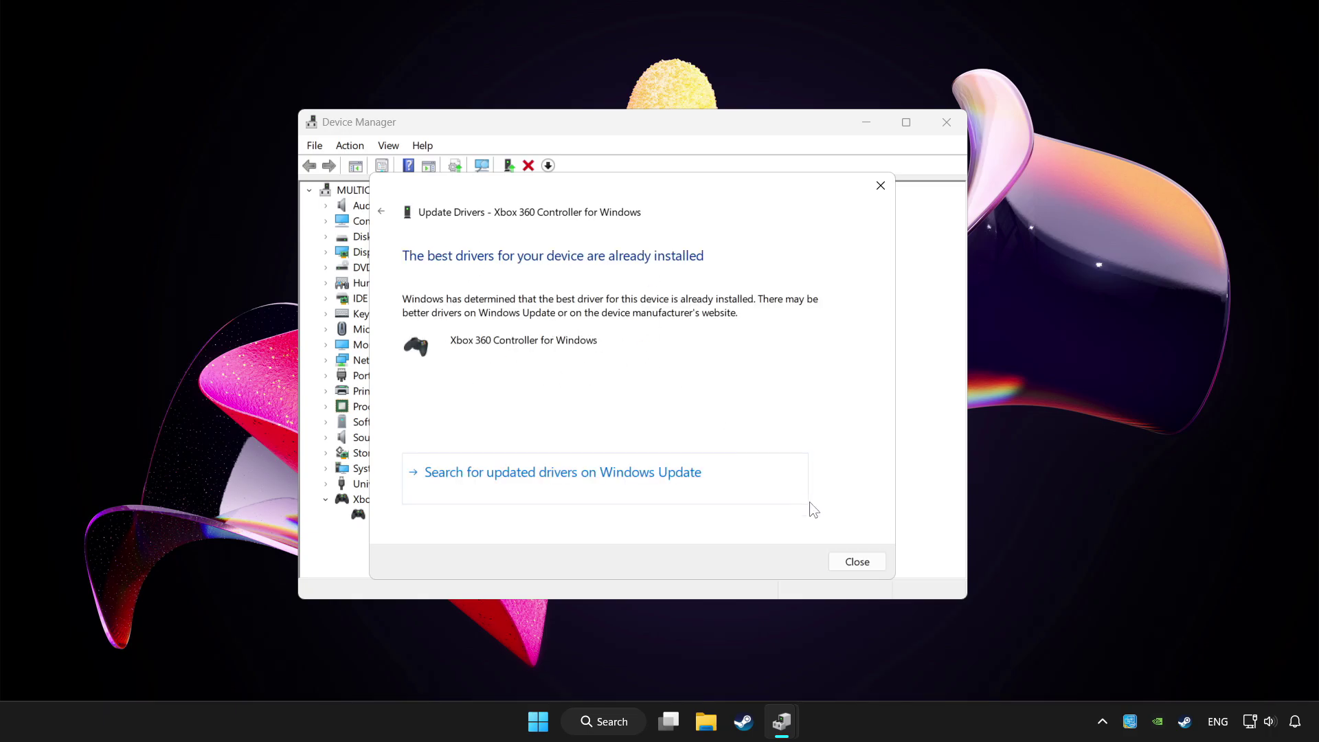
Close the driver result and disable the Xbox 360 controller, declining the restart.
{"action": "left_click", "coordinate": [857, 562]}
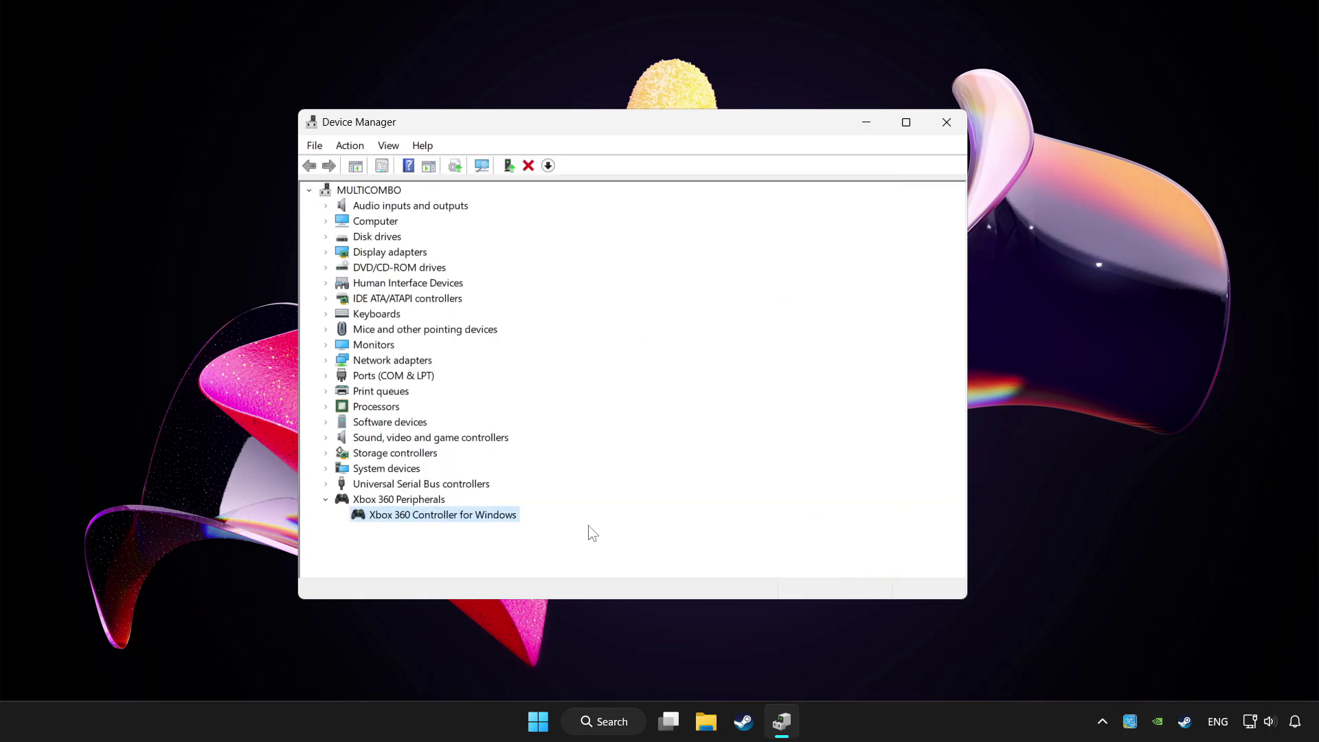
{"action": "right_click", "coordinate": [429, 521]}
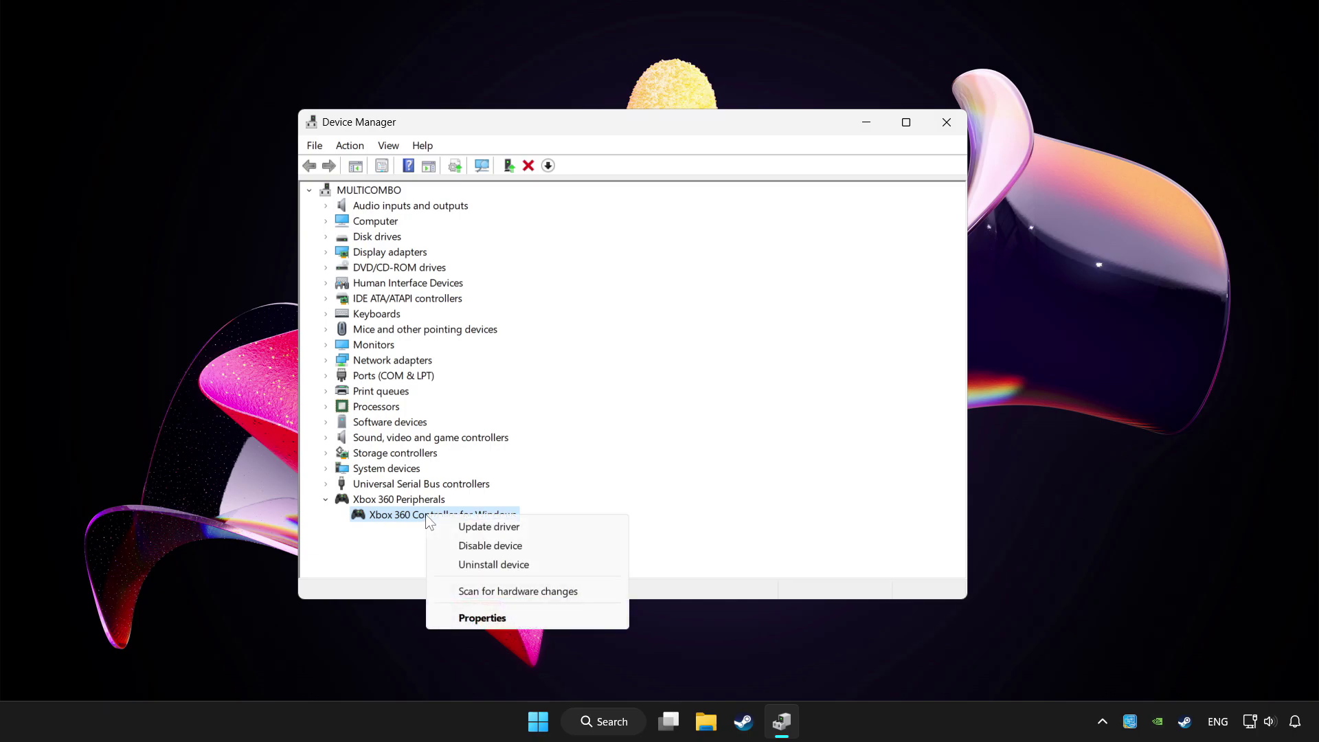
{"action": "left_click", "coordinate": [491, 547]}
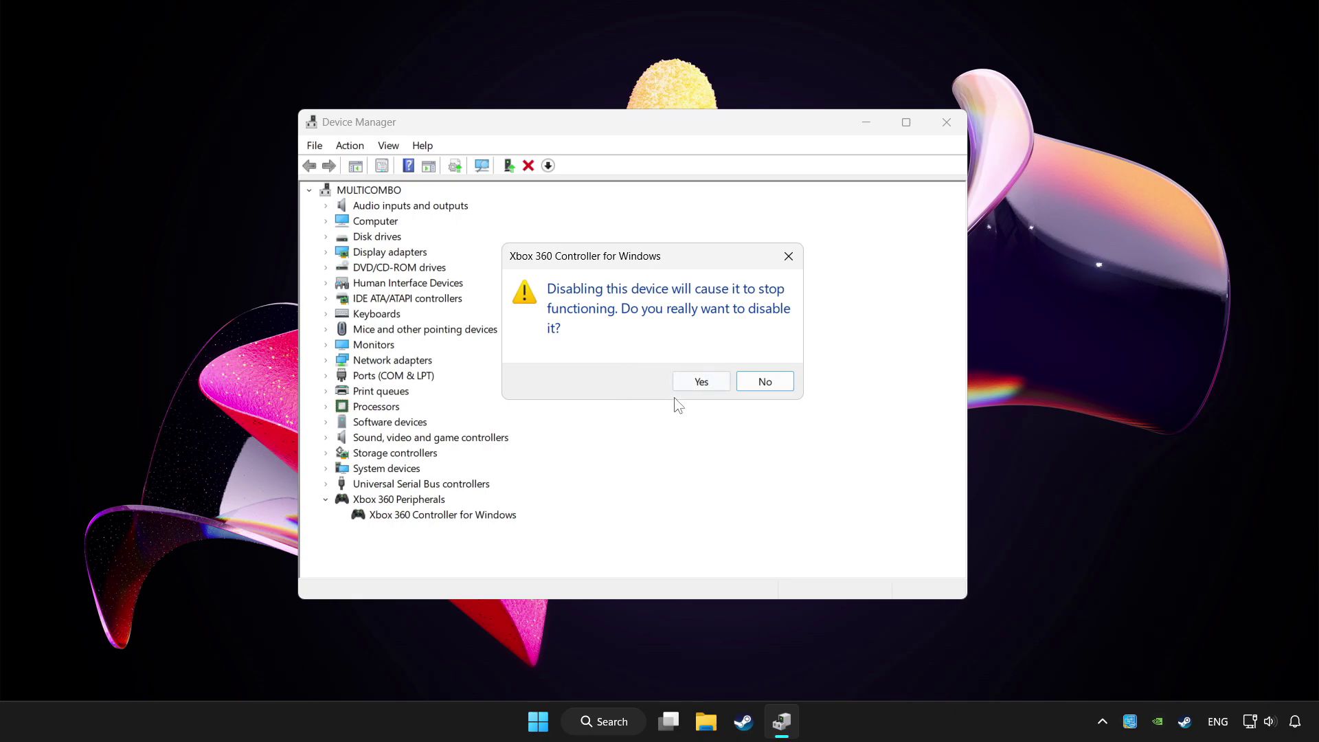
{"action": "left_click", "coordinate": [689, 384]}
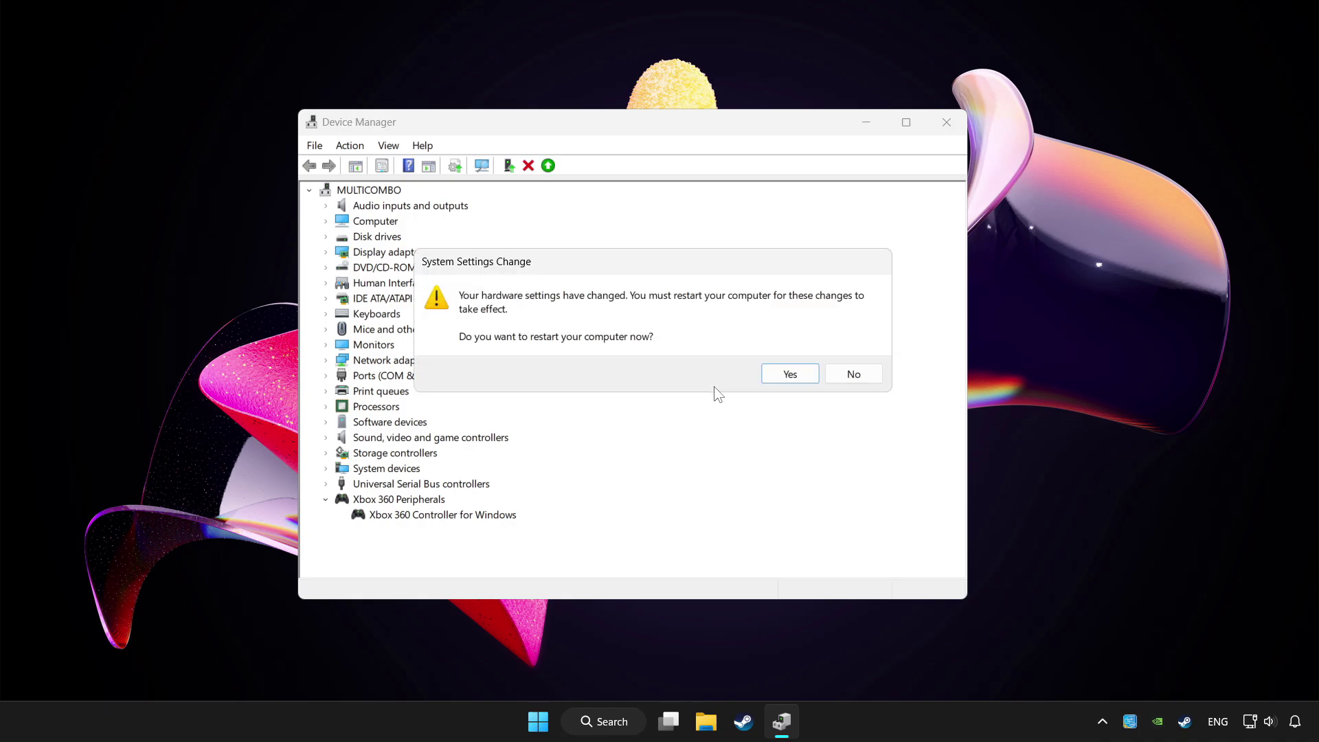
{"action": "left_click", "coordinate": [801, 373]}
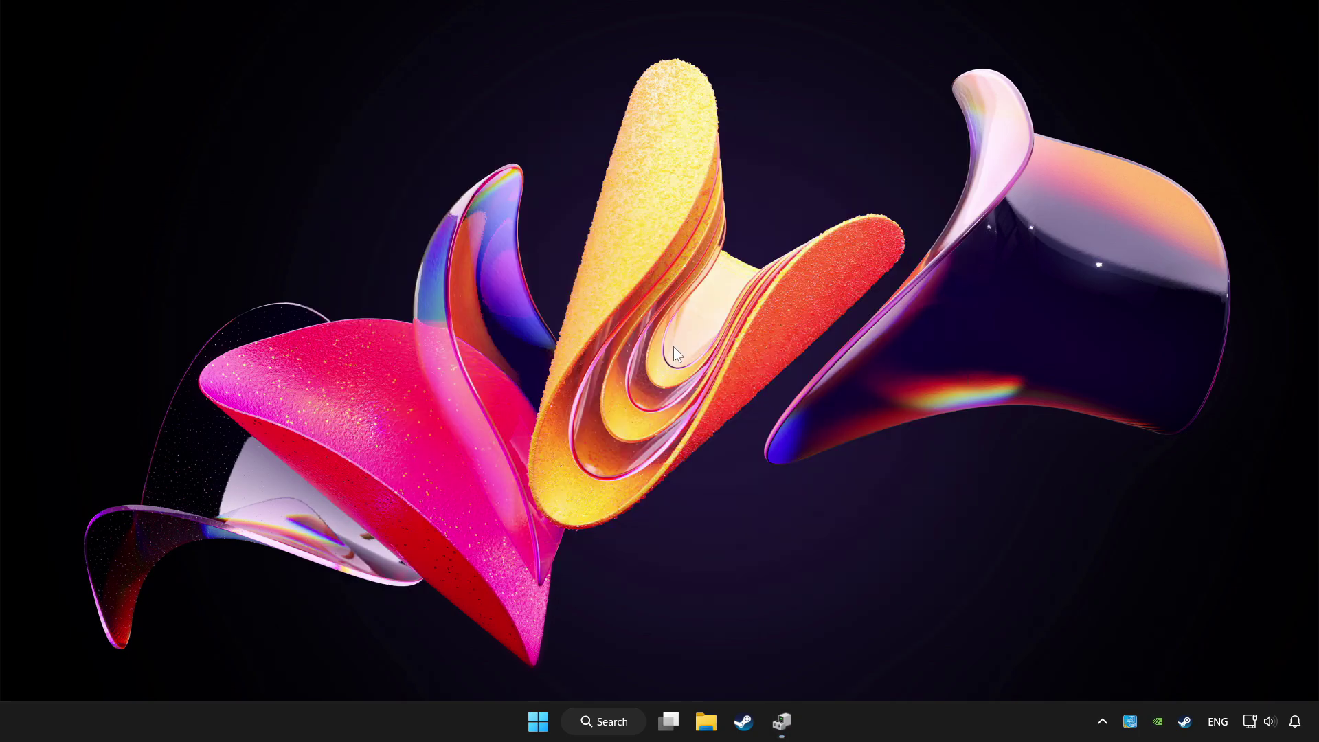
Re-enable the Xbox 360 controller and close Device Manager.
{"action": "left_click", "coordinate": [781, 720]}
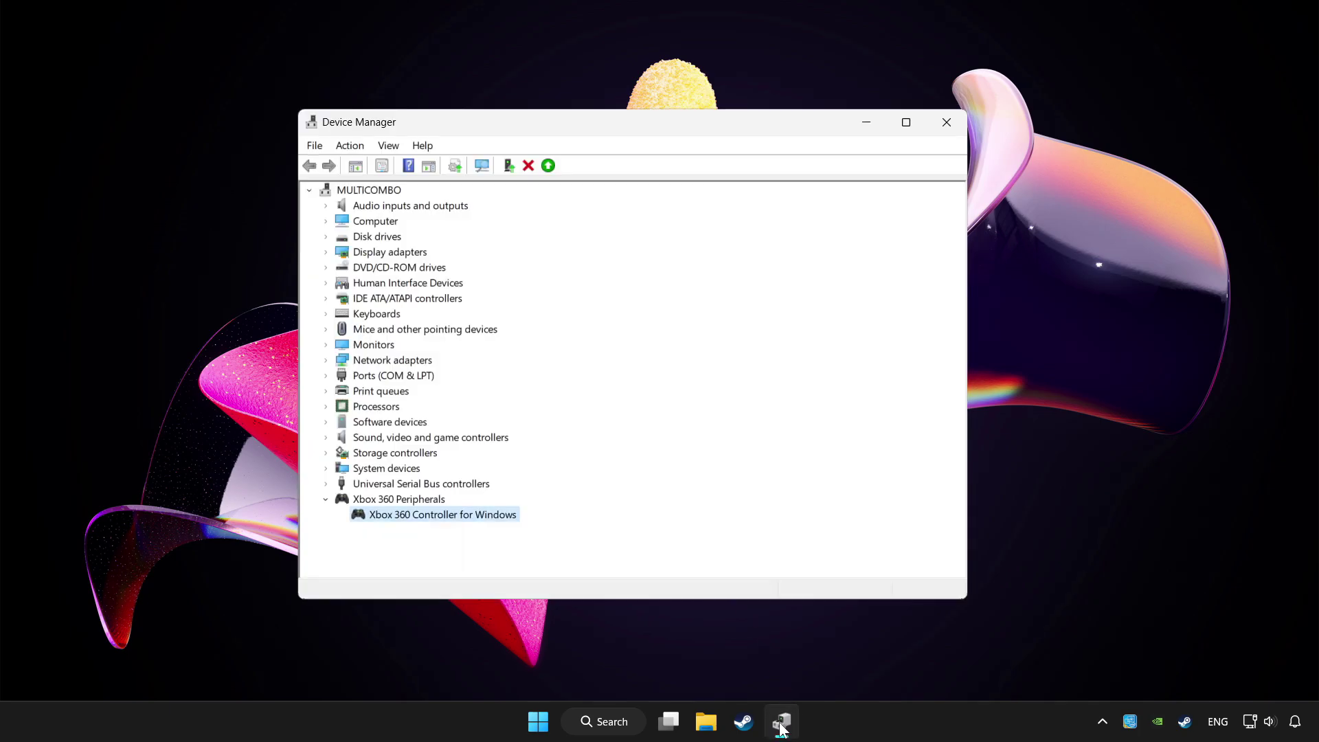
{"action": "right_click", "coordinate": [452, 520]}
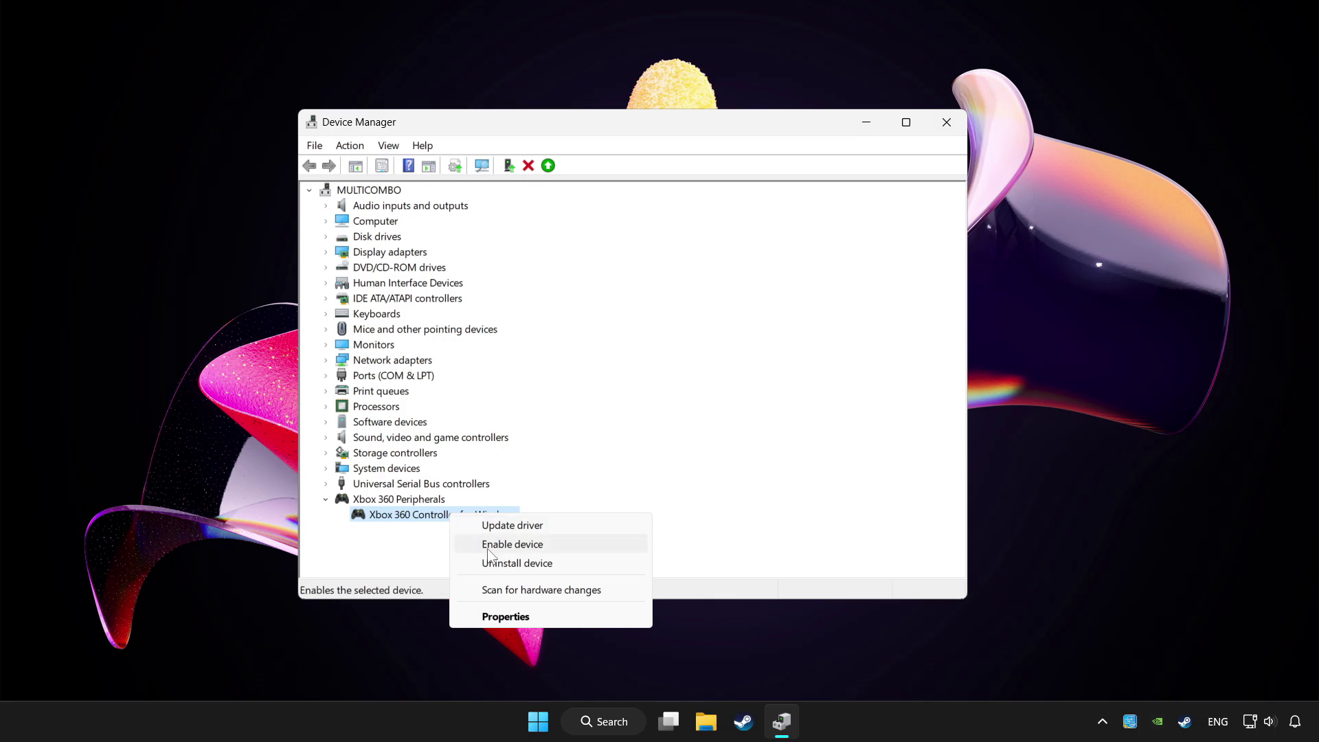
{"action": "left_click", "coordinate": [542, 547]}
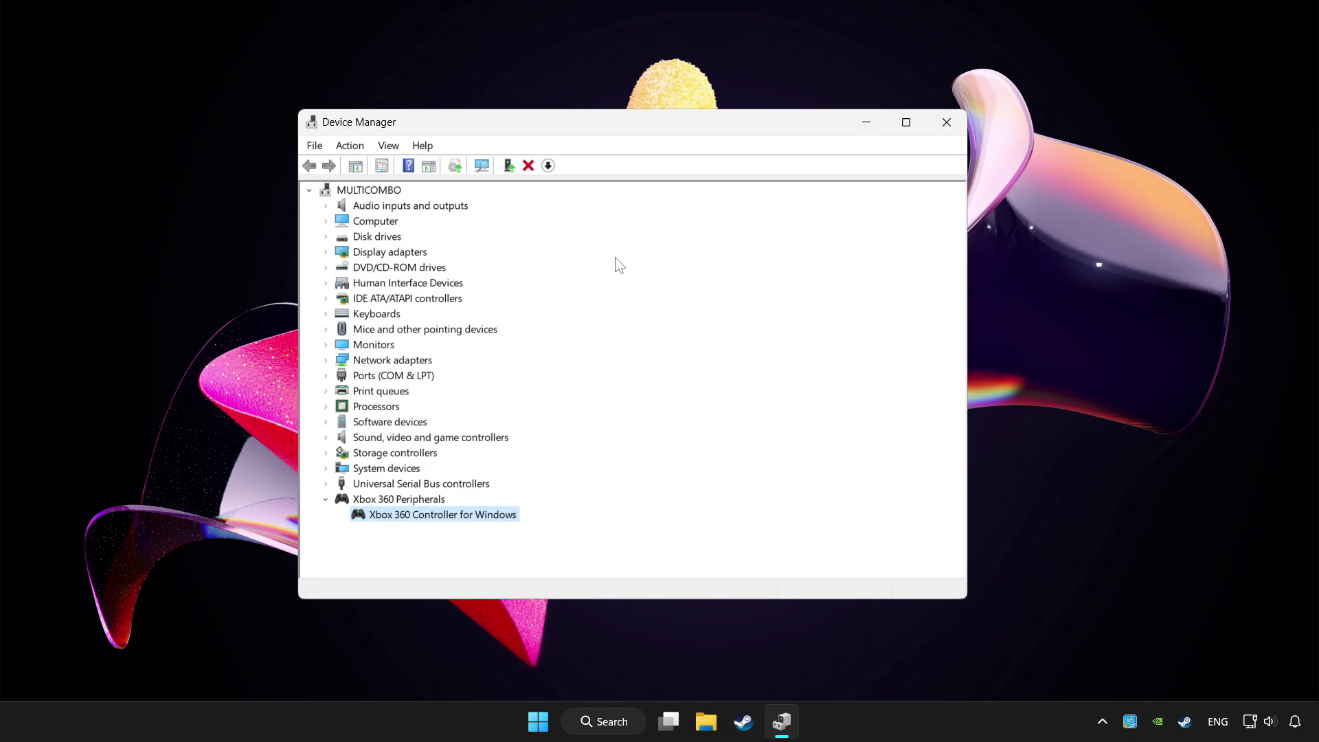
{"action": "left_click", "coordinate": [947, 123]}
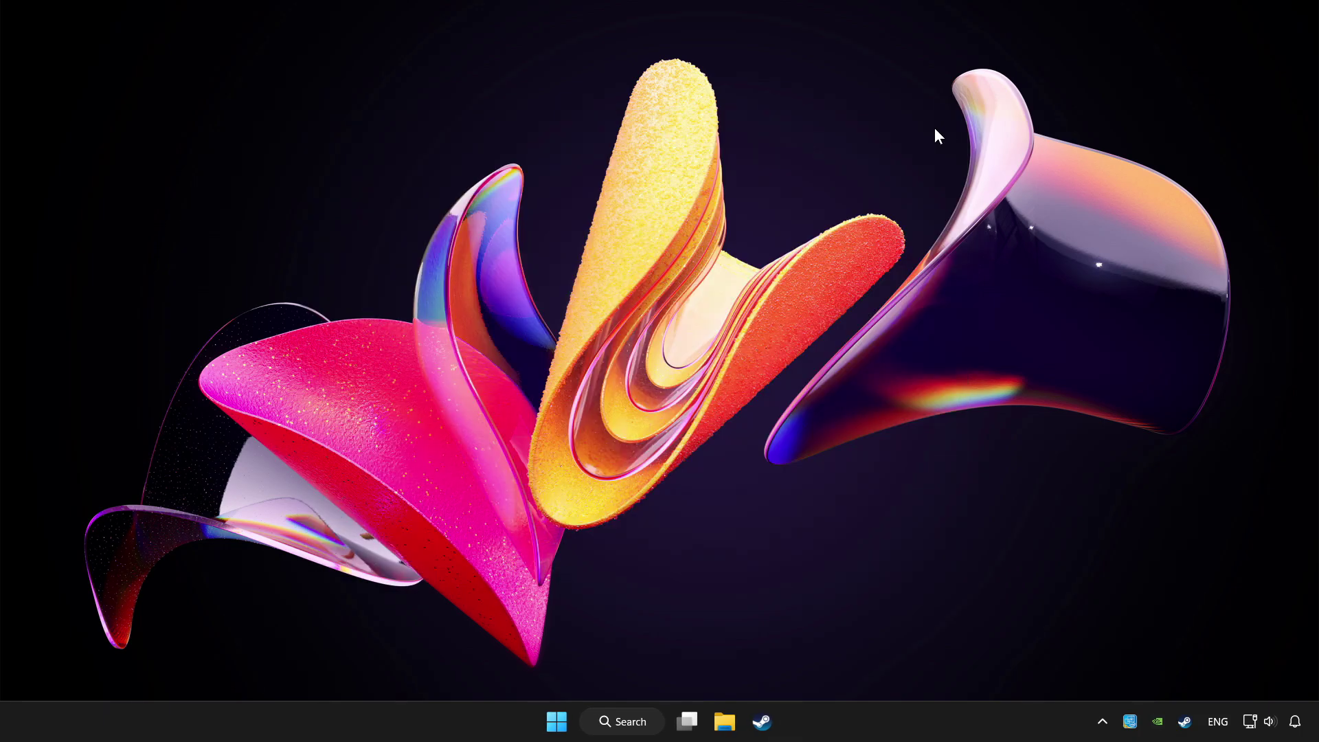
Open 'Set up USB game controllers' from a Windows search for 'controller'.
{"action": "left_click", "coordinate": [624, 721]}
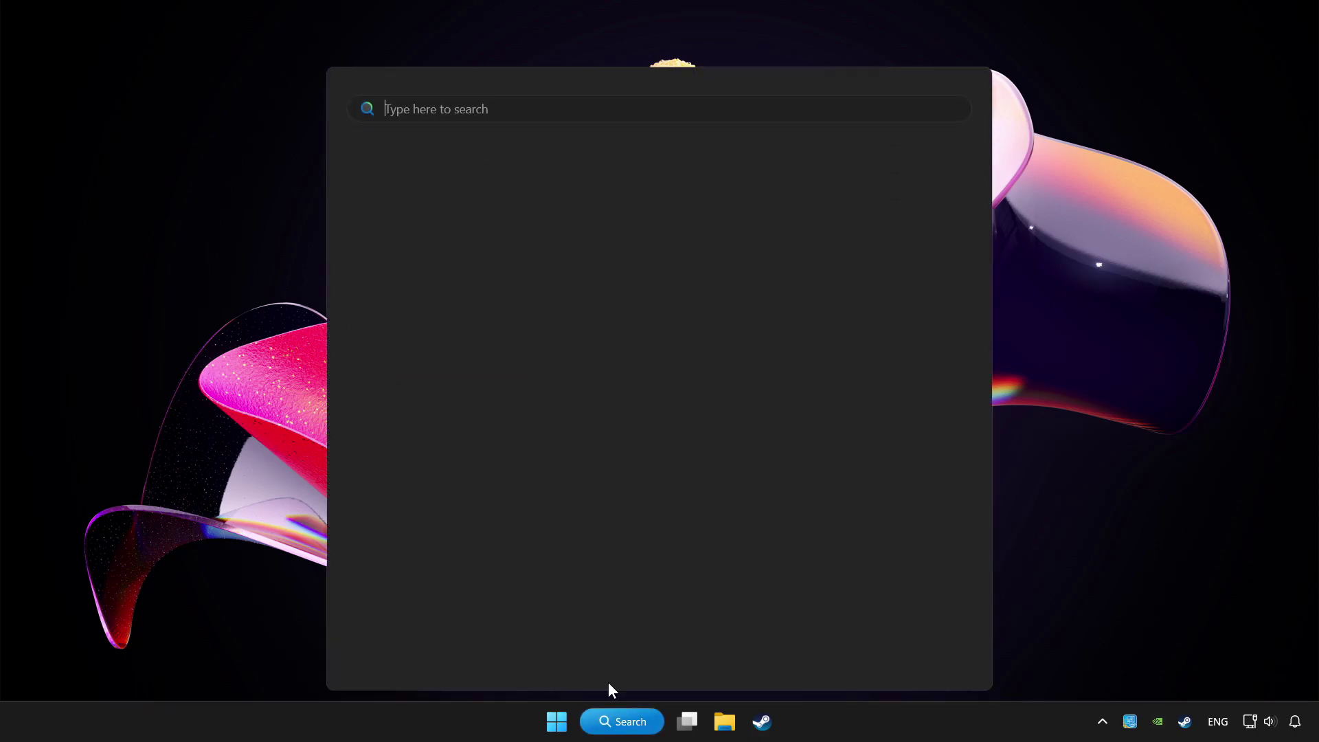
{"action": "type", "text": "controller"}
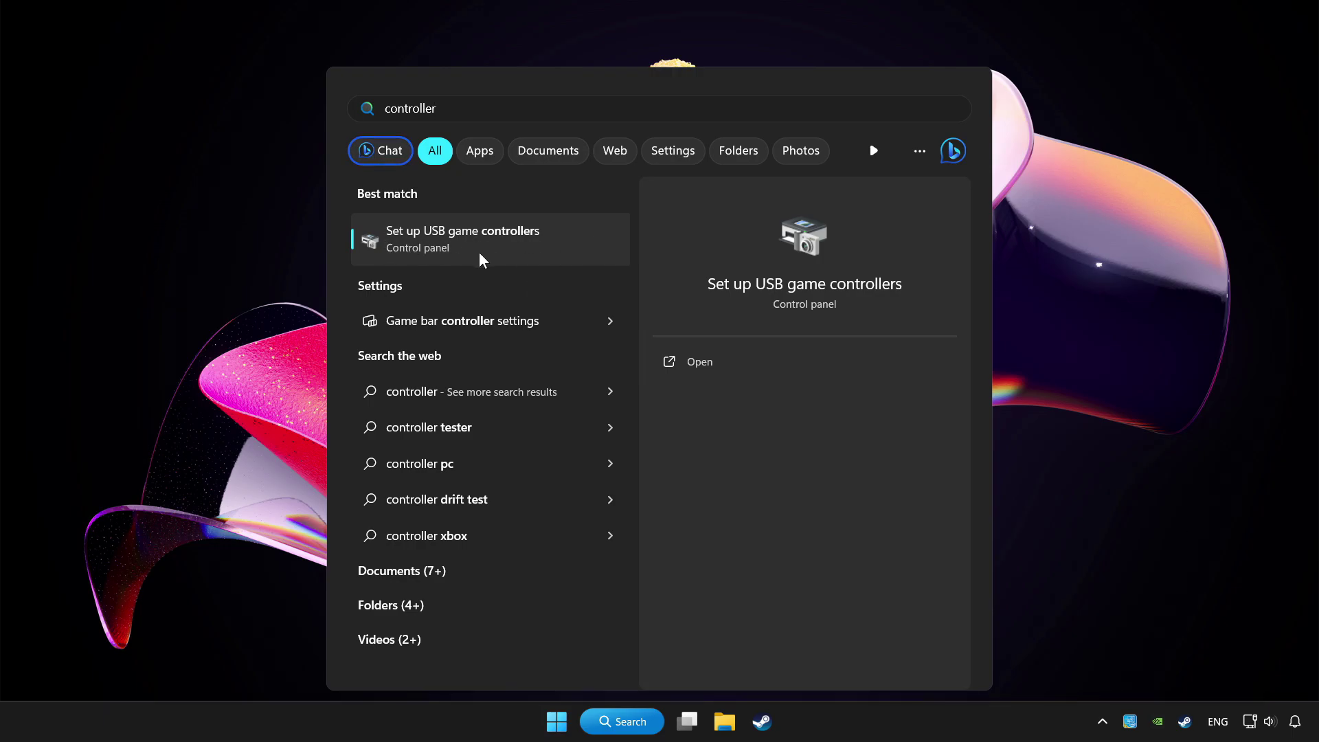
{"action": "left_click", "coordinate": [532, 250]}
{"action": "left_click_drag", "start_coordinate": [256, 52], "coordinate": [698, 214]}
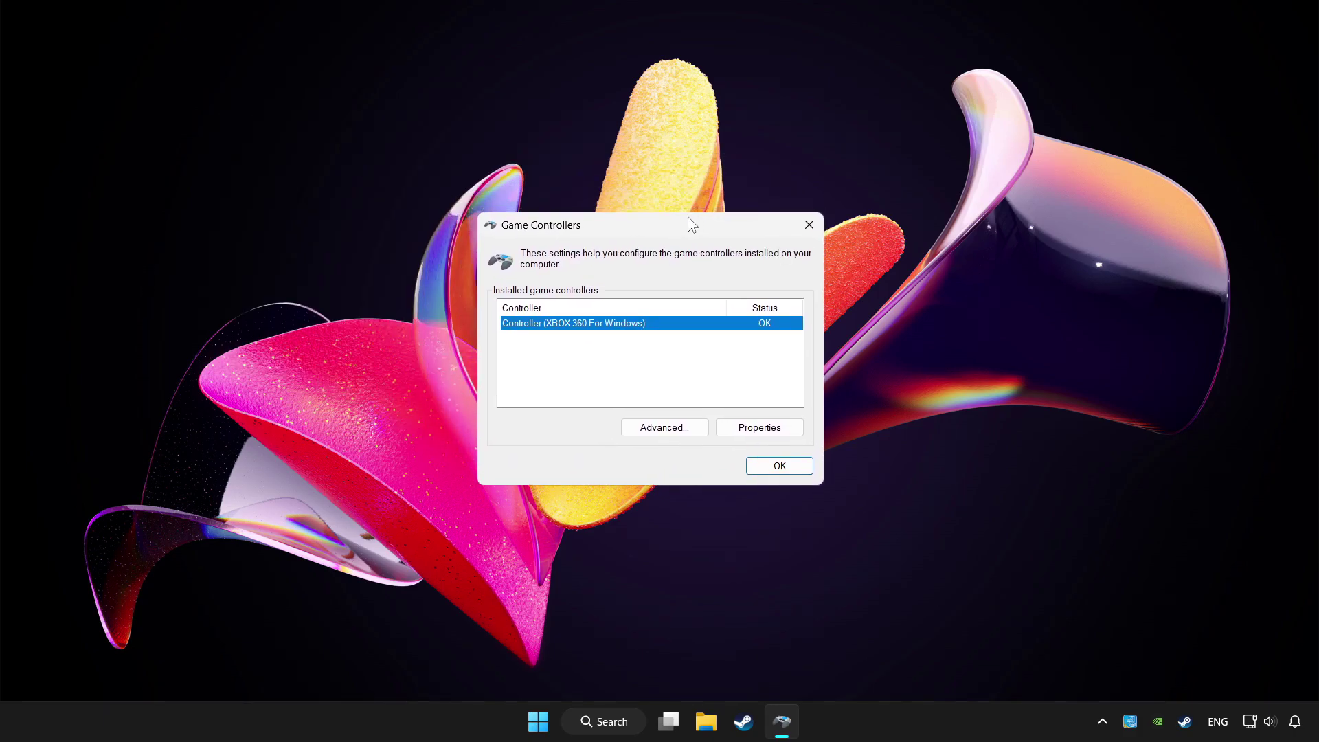
Reset the Xbox 360 controller's calibration to default and launch Calibrate.
{"action": "left_click", "coordinate": [759, 428]}
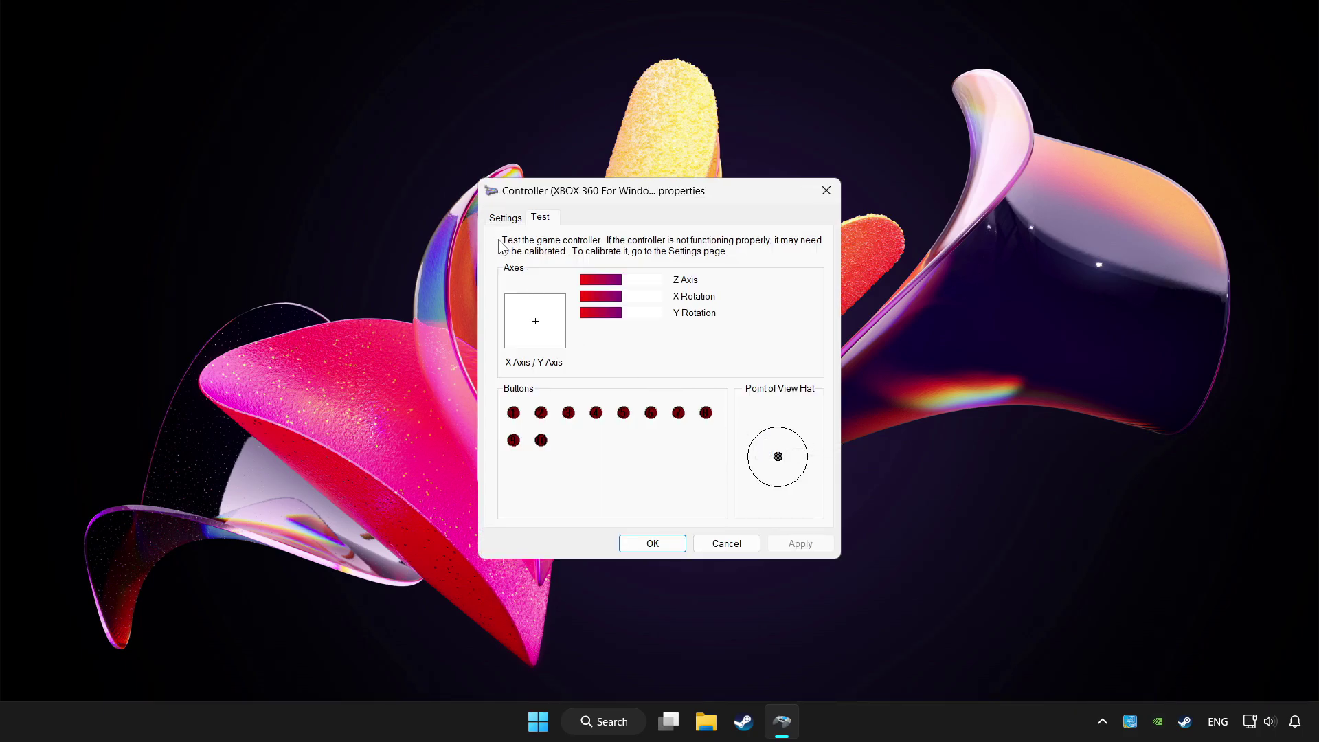
{"action": "left_click", "coordinate": [507, 218]}
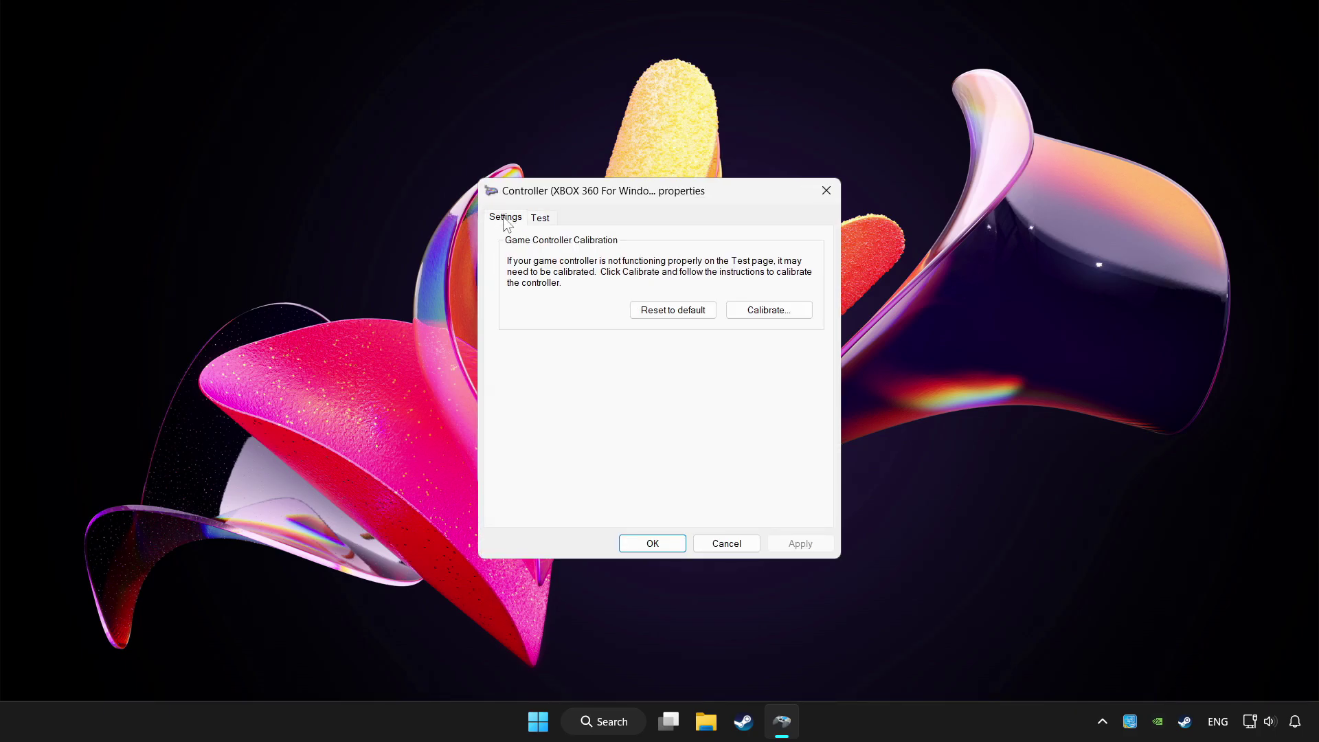
{"action": "left_click", "coordinate": [672, 310]}
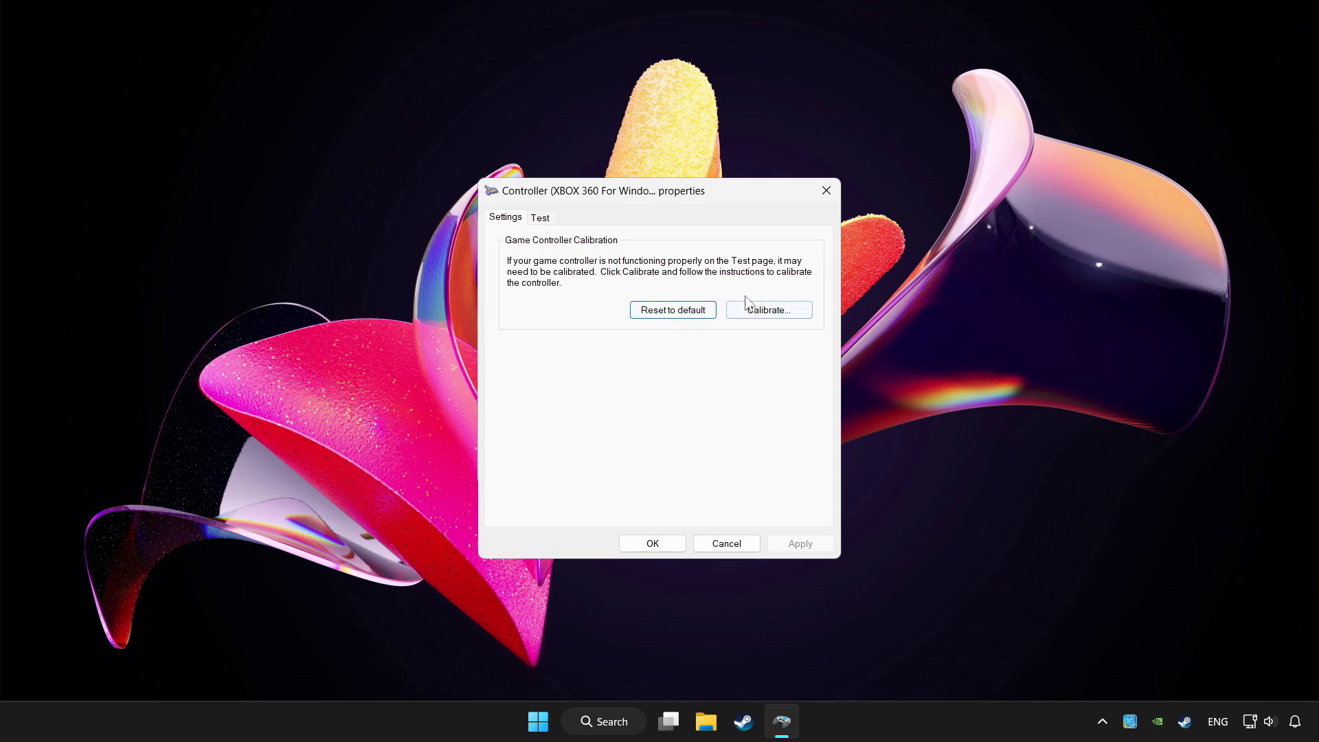
{"action": "left_click", "coordinate": [781, 315]}
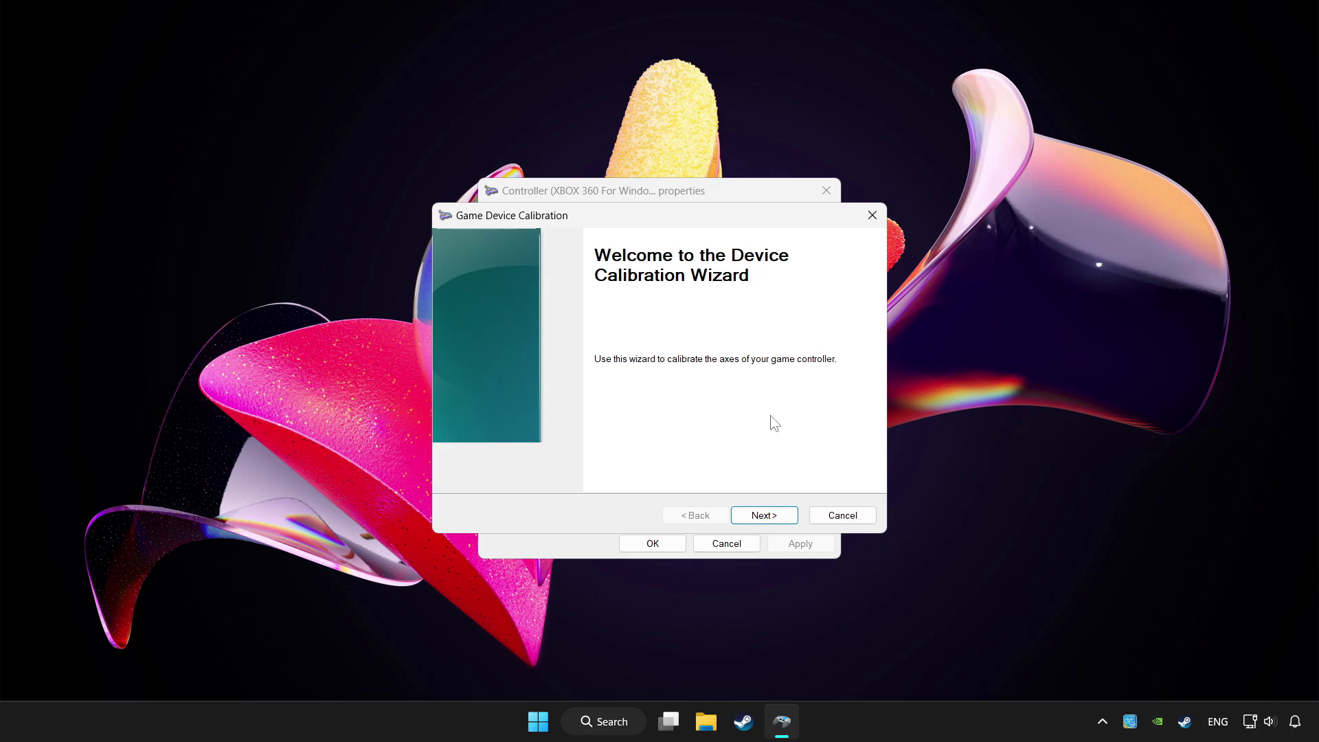
Step through every calibration wizard page, including center point and axes, and finish.
{"action": "left_click", "coordinate": [764, 516]}
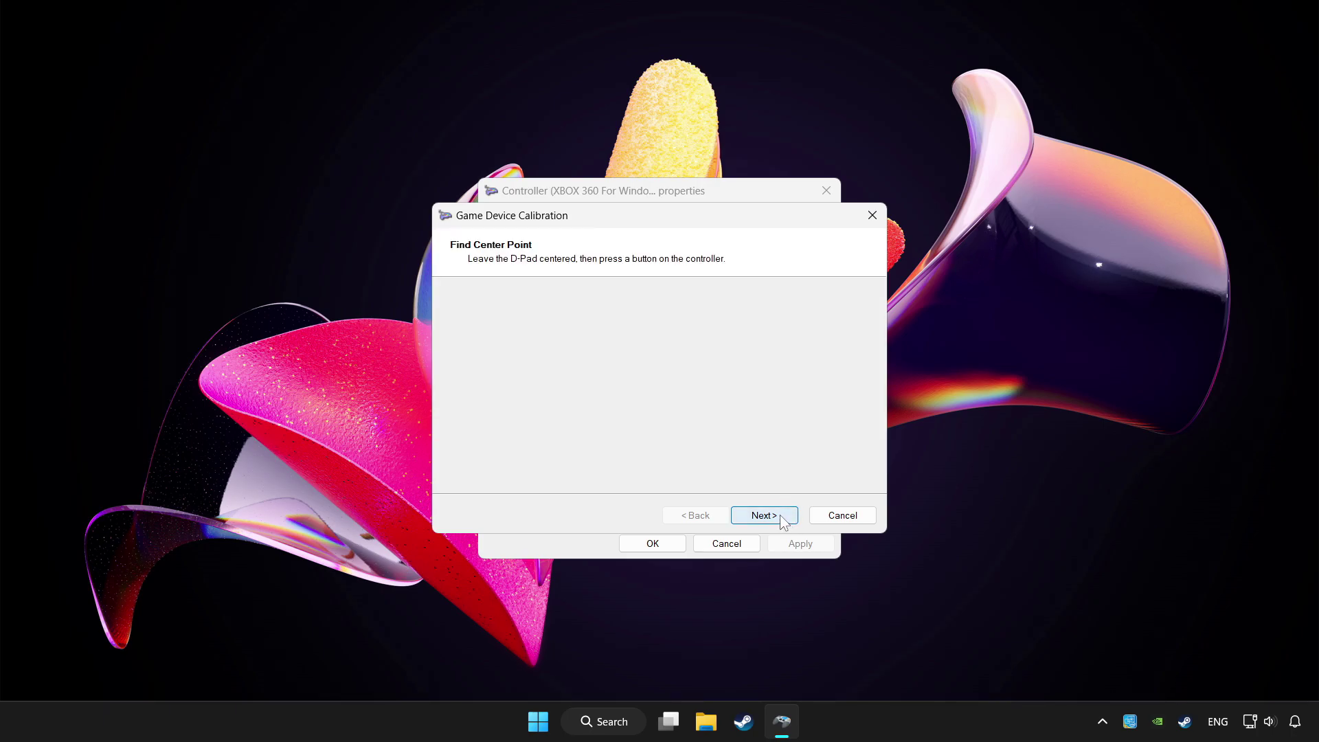
{"action": "left_click", "coordinate": [764, 516]}
{"action": "left_click", "coordinate": [764, 515]}
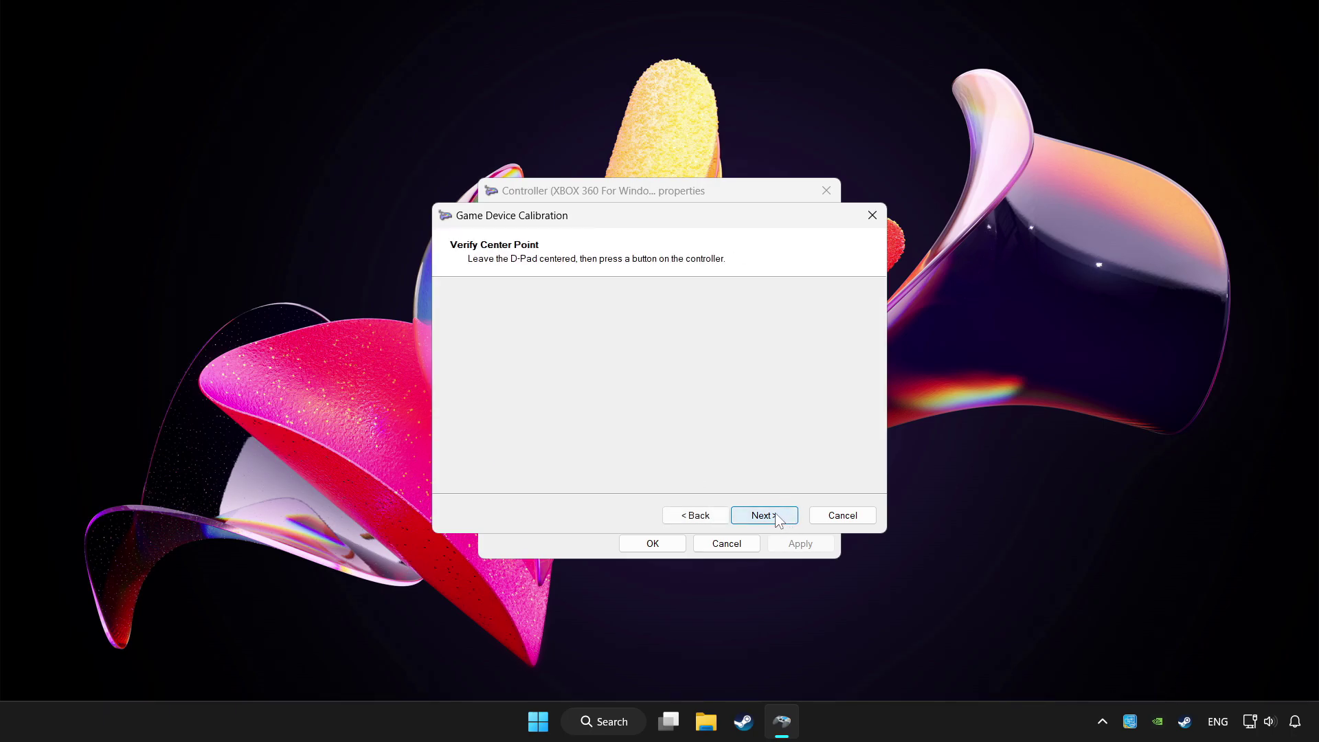
{"action": "left_click", "coordinate": [764, 515]}
{"action": "left_click", "coordinate": [763, 515]}
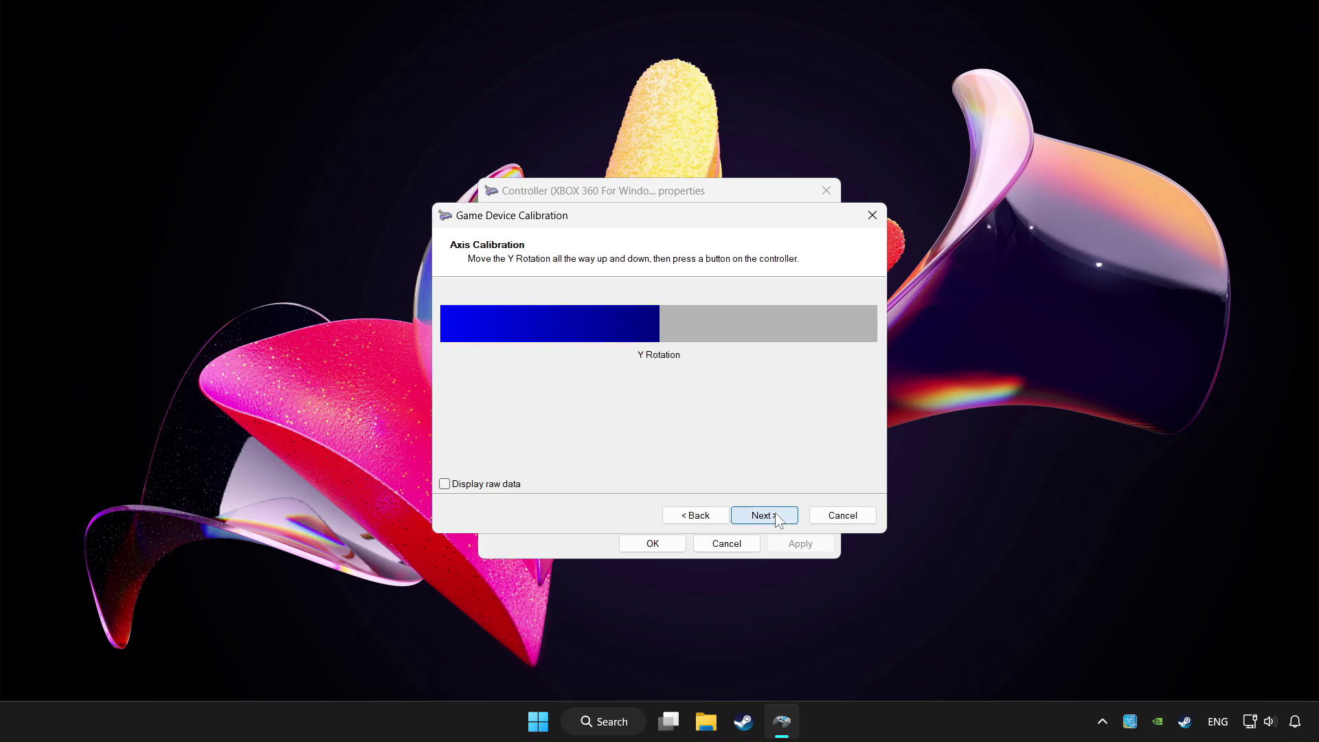
{"action": "left_click", "coordinate": [764, 516]}
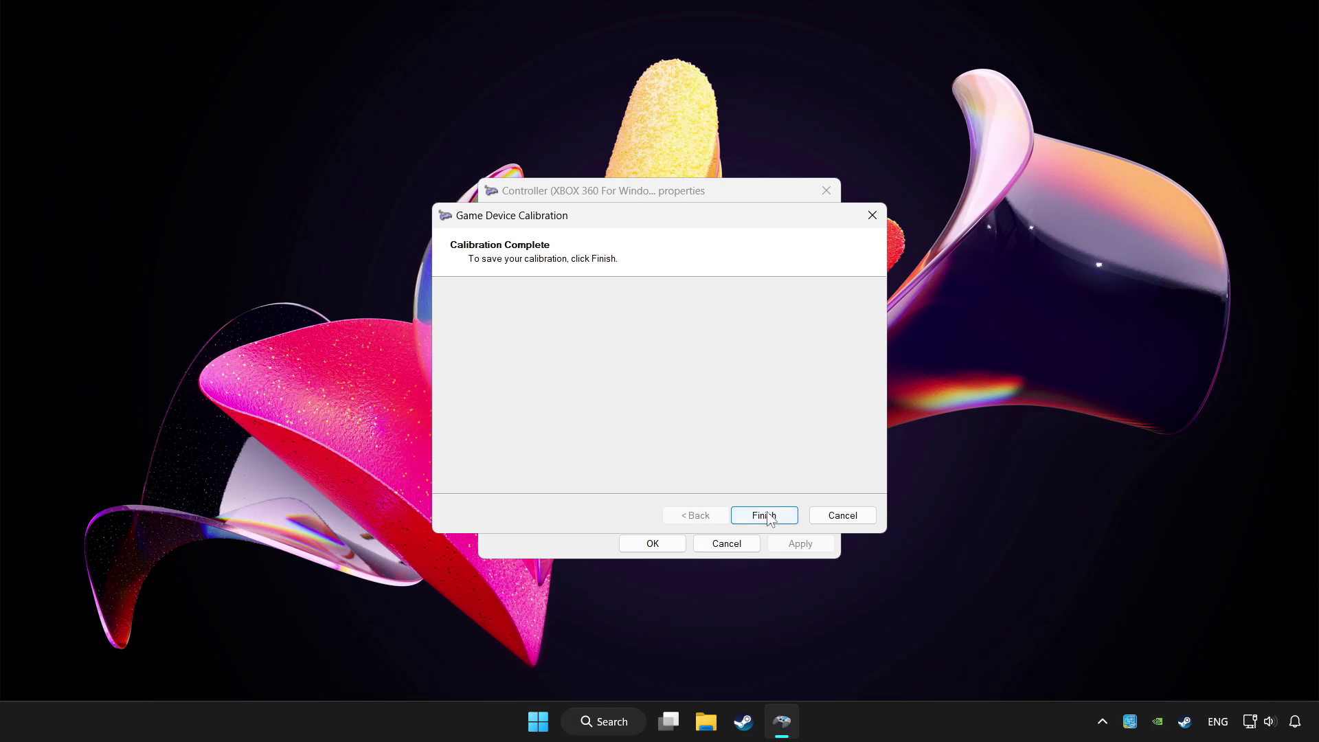
{"action": "left_click", "coordinate": [771, 520]}
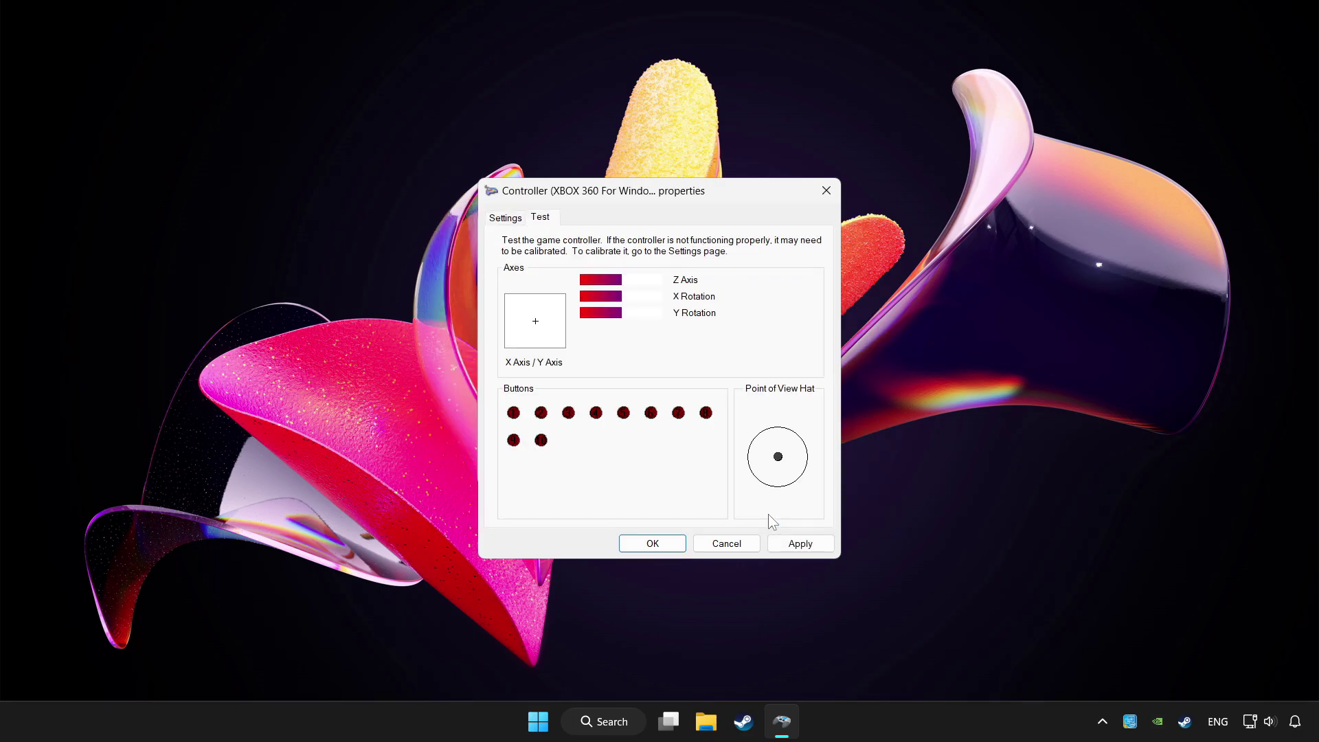
Apply the calibration and close the properties and Game Controllers windows.
{"action": "left_click", "coordinate": [801, 543]}
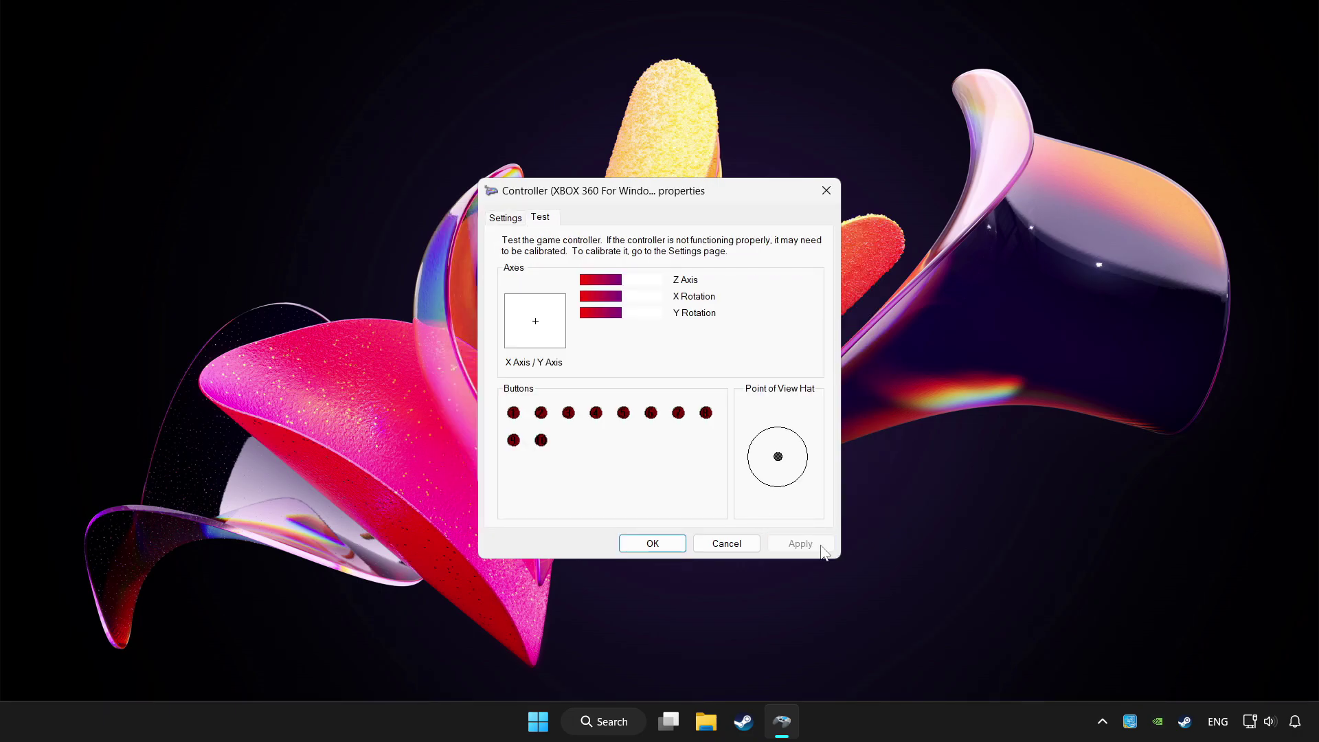
{"action": "left_click", "coordinate": [652, 544]}
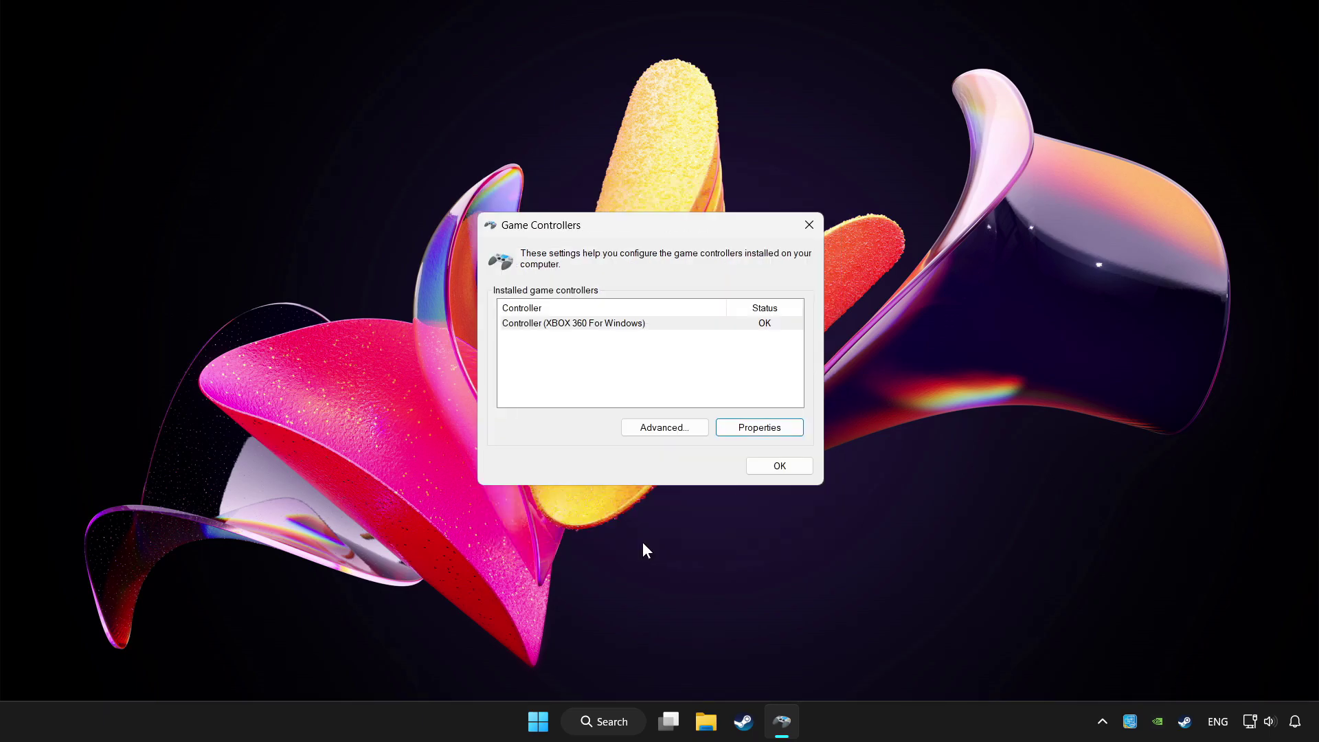
{"action": "left_click", "coordinate": [780, 467]}
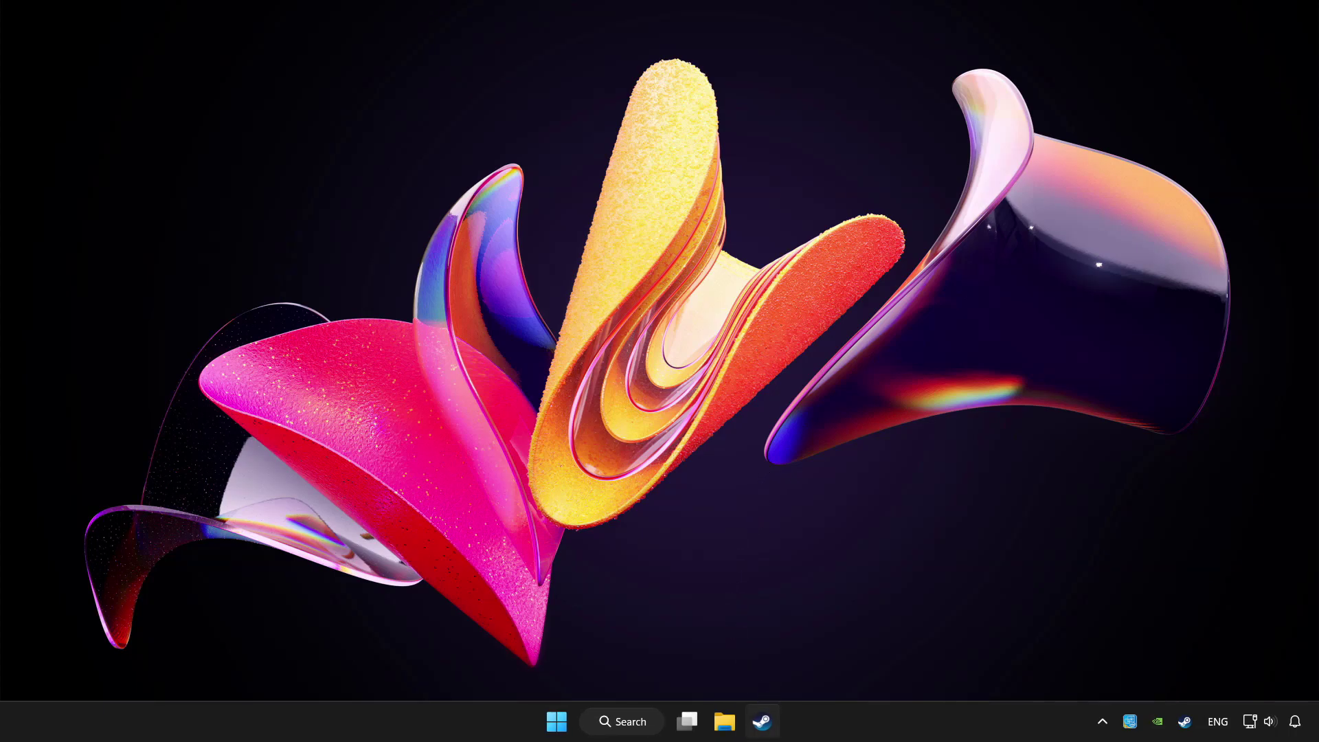
Bring up Steam, dismiss the Add a Game menu, and go to the Library.
{"action": "left_click", "coordinate": [762, 722]}
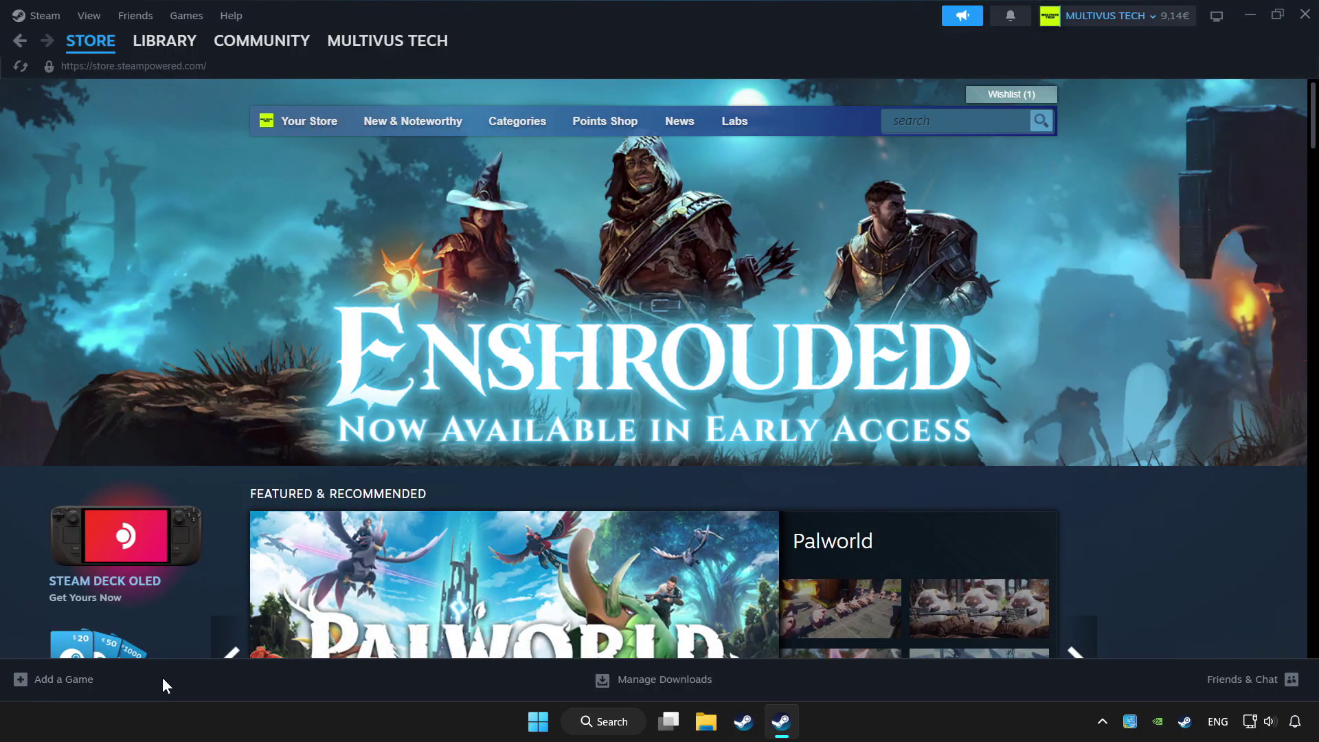
{"action": "left_click", "coordinate": [71, 681]}
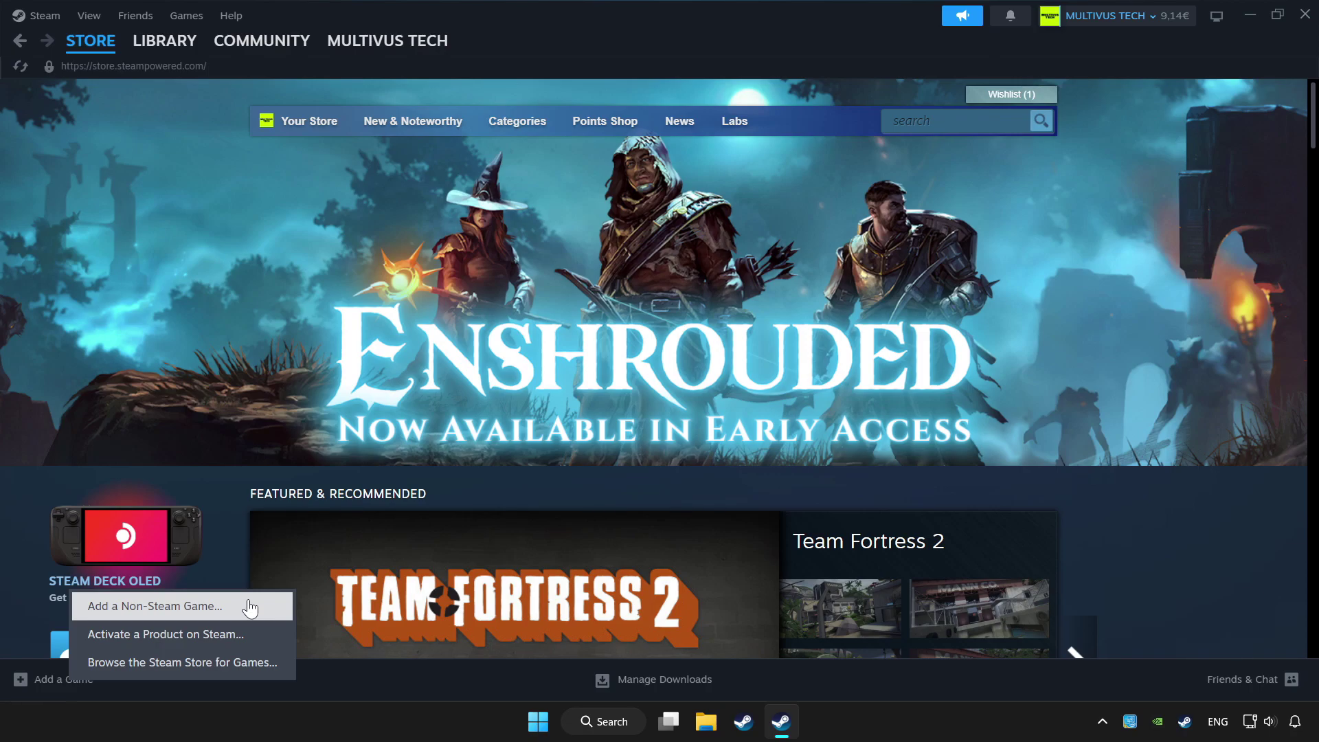
{"action": "left_click", "coordinate": [299, 165]}
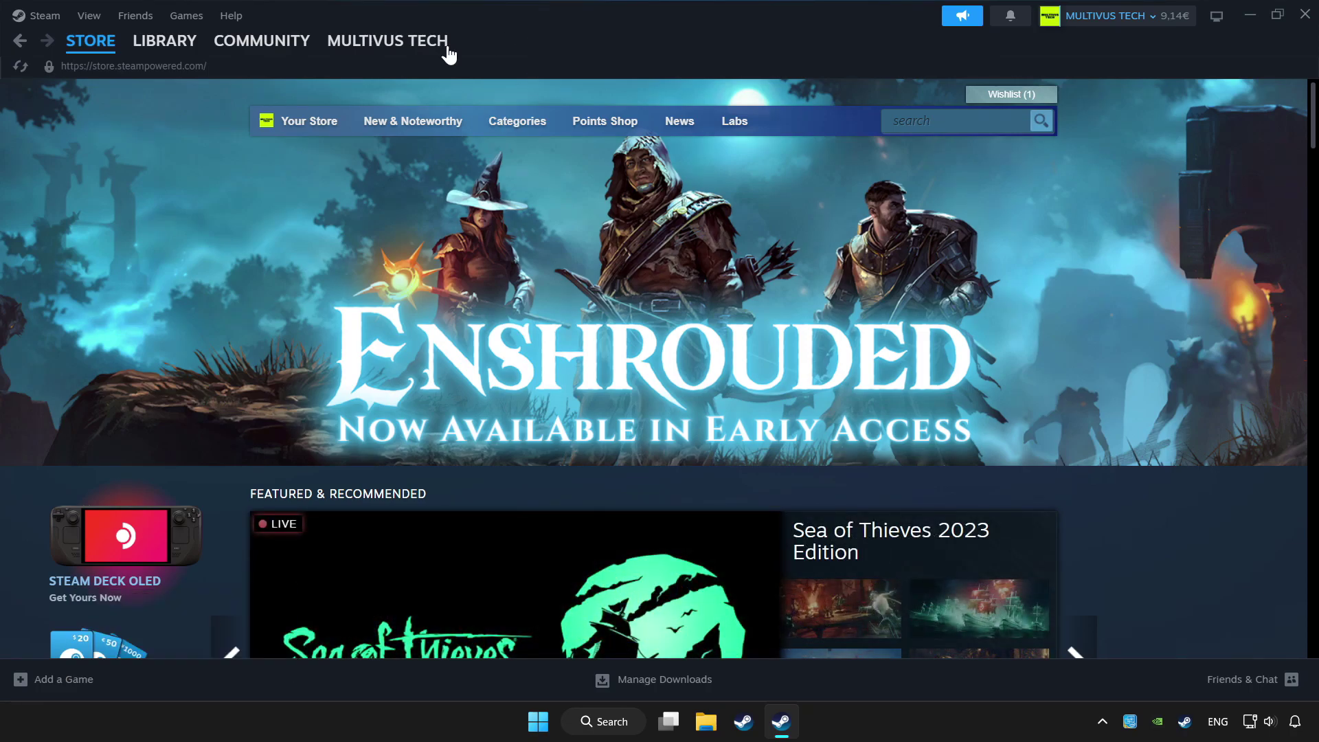
{"action": "left_click", "coordinate": [166, 40]}
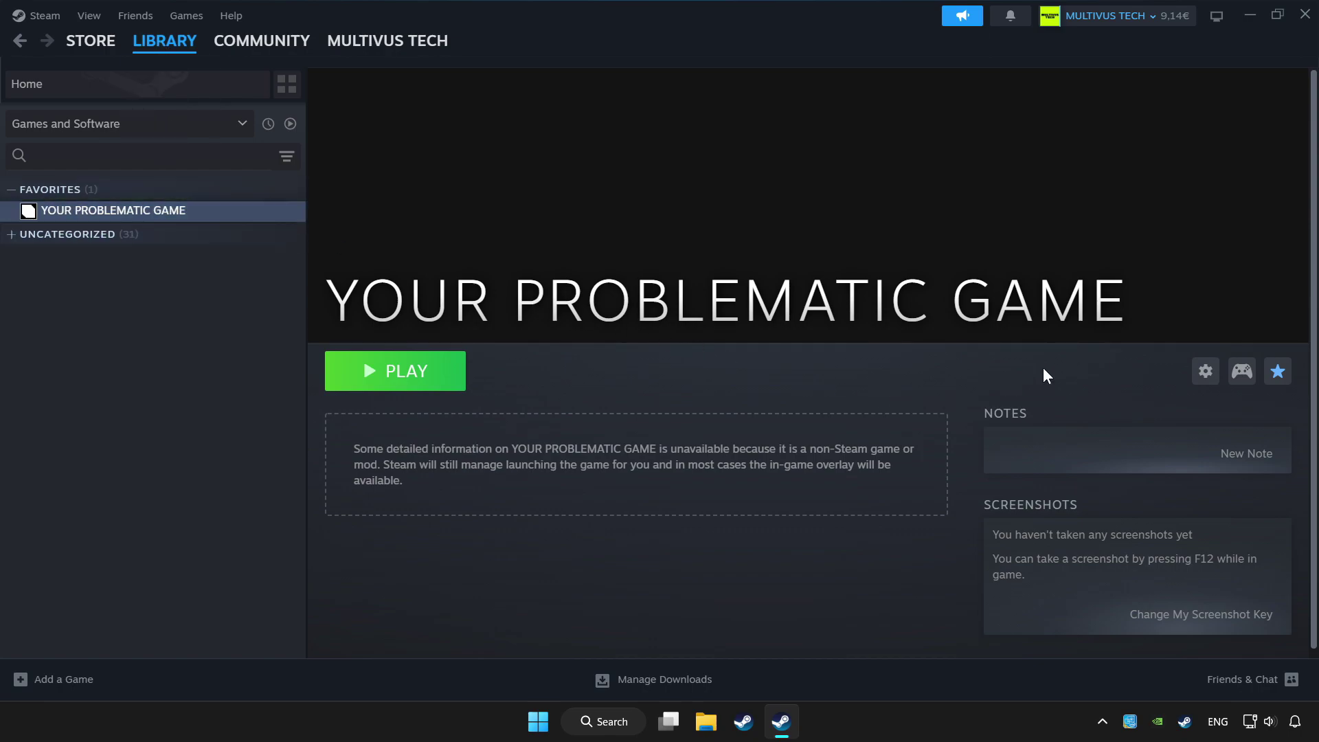
Enable Steam Input in YOUR PROBLEMATIC GAME's controller settings.
{"action": "left_click", "coordinate": [1242, 372]}
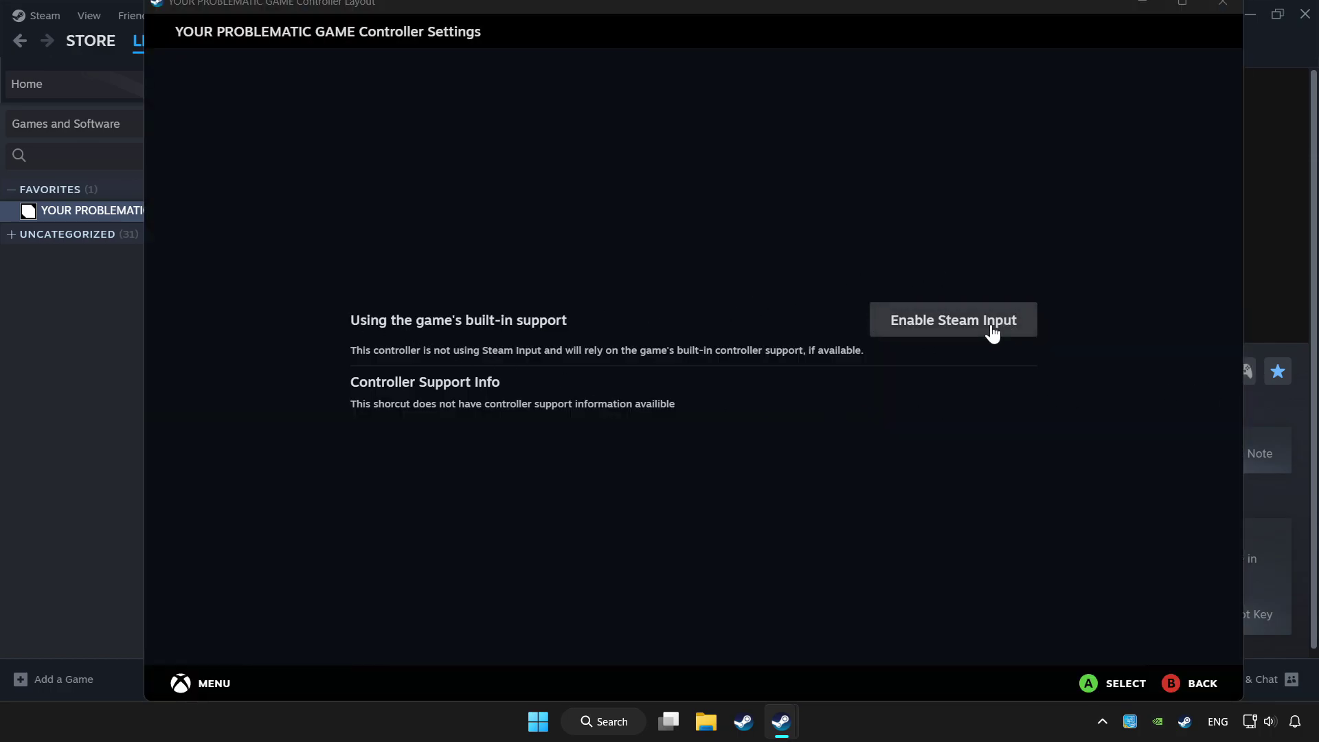
{"action": "left_click", "coordinate": [956, 324]}
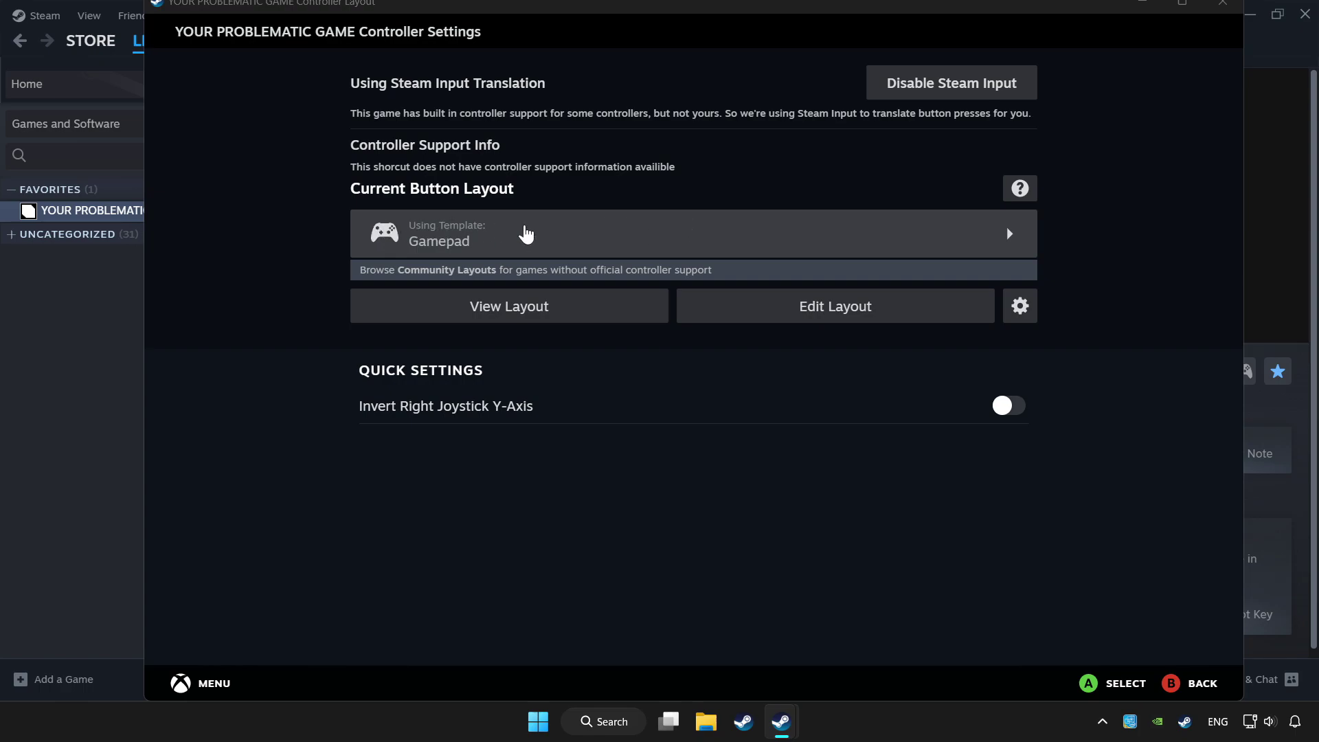
Apply Valve's Gamepad template as the layout and close the controller settings.
{"action": "left_click", "coordinate": [634, 238]}
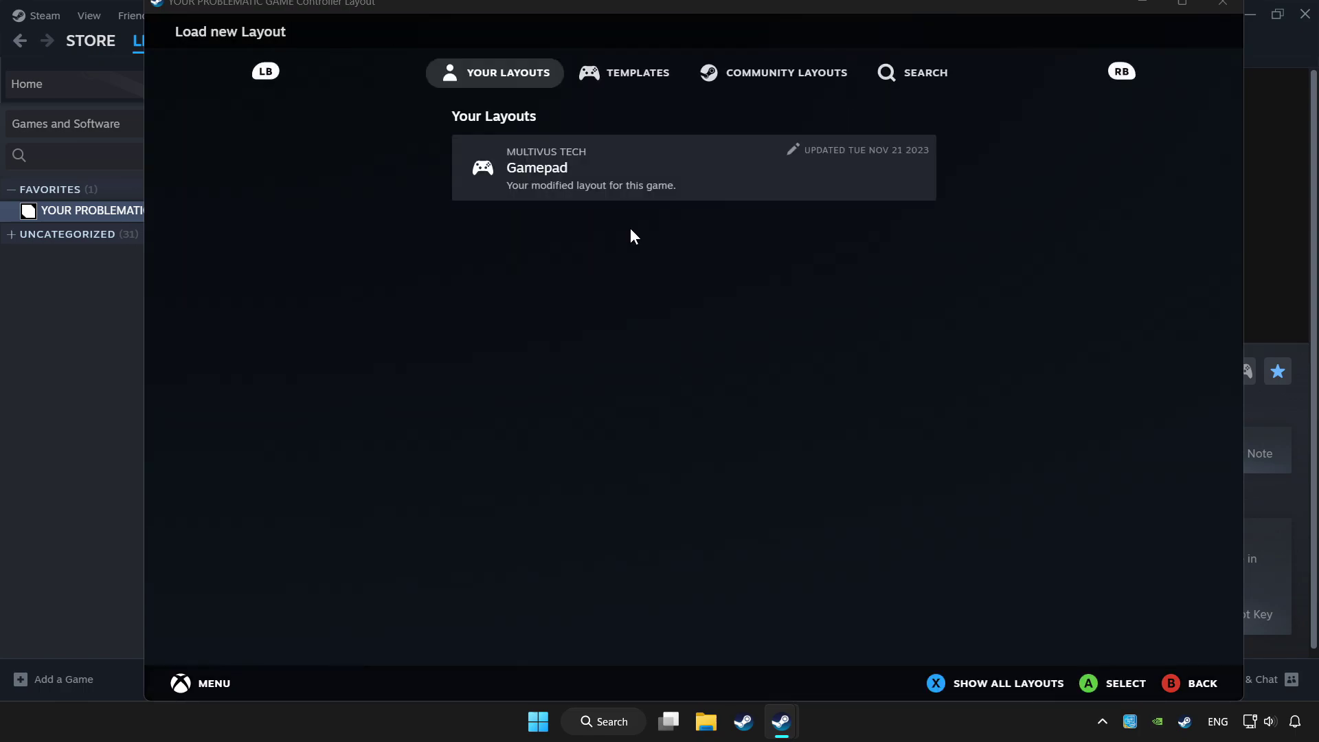
{"action": "left_click", "coordinate": [625, 77]}
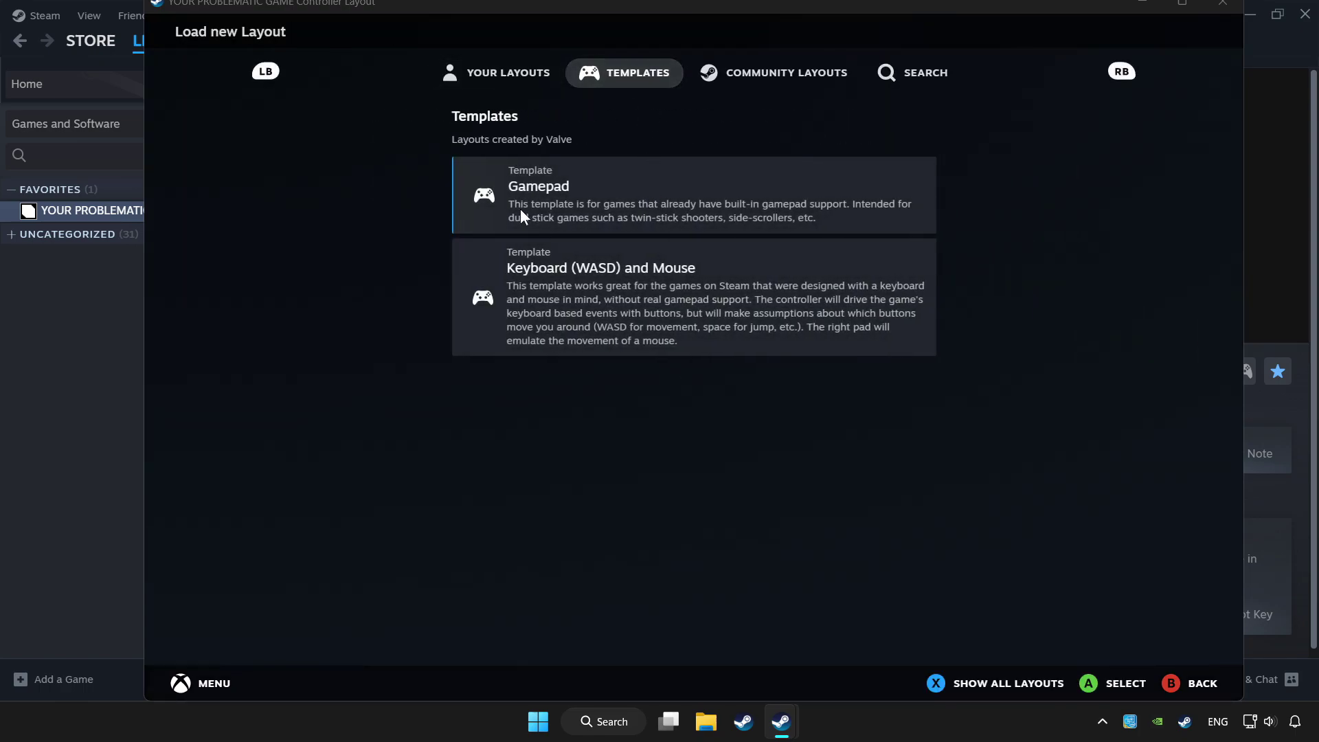
{"action": "left_click", "coordinate": [564, 186]}
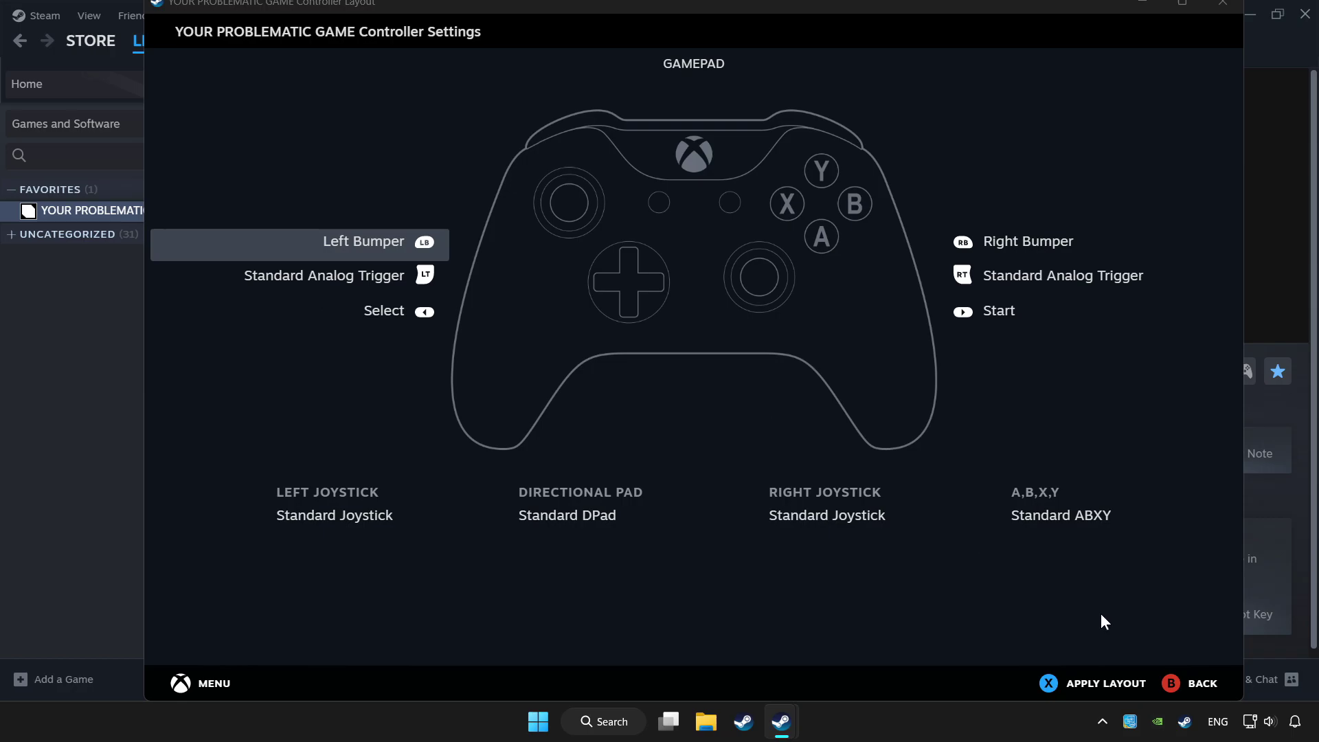
{"action": "left_click", "coordinate": [1080, 689]}
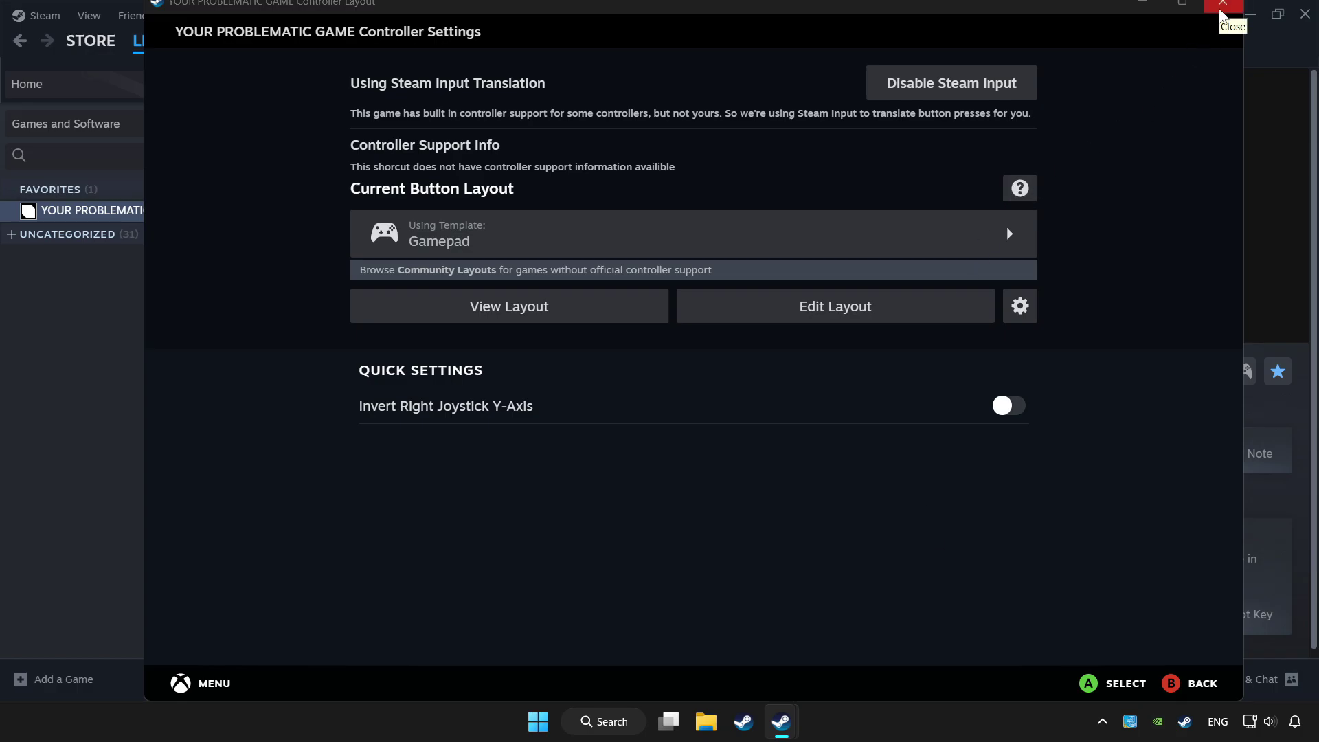
{"action": "left_click", "coordinate": [1223, 11]}
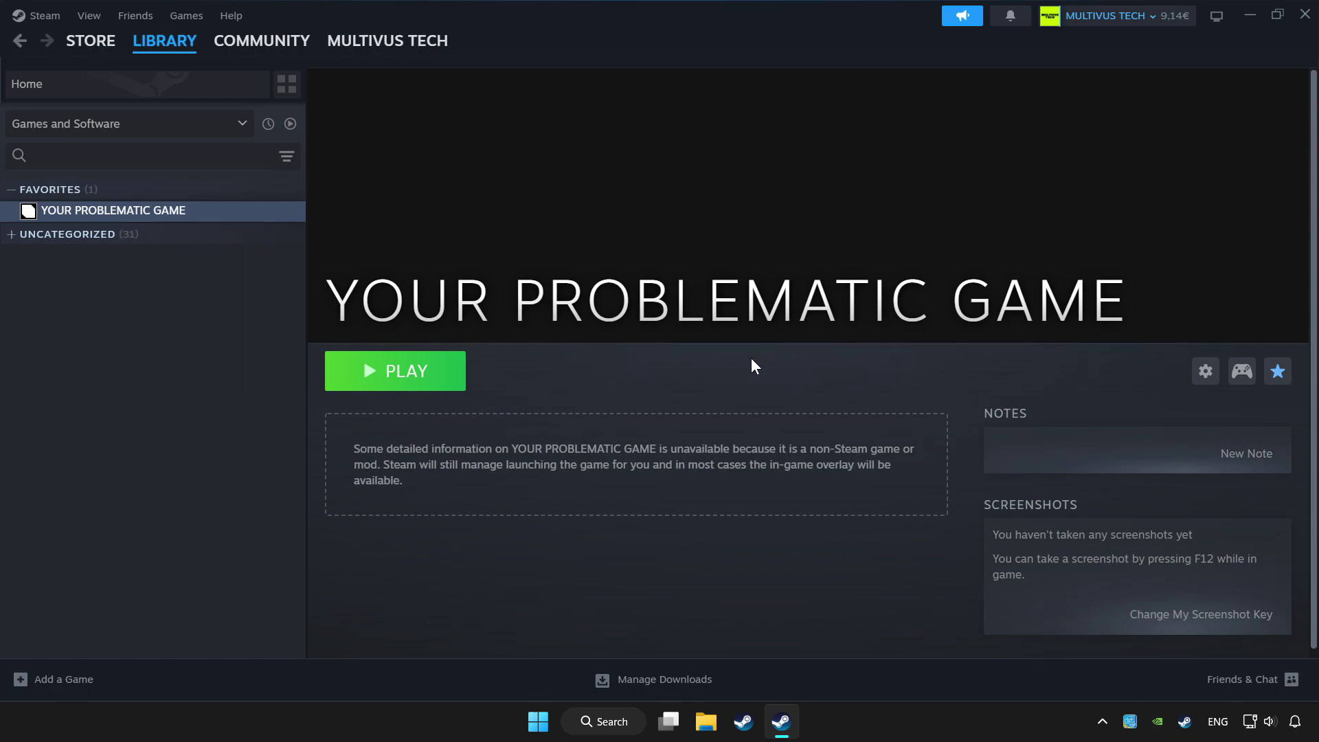